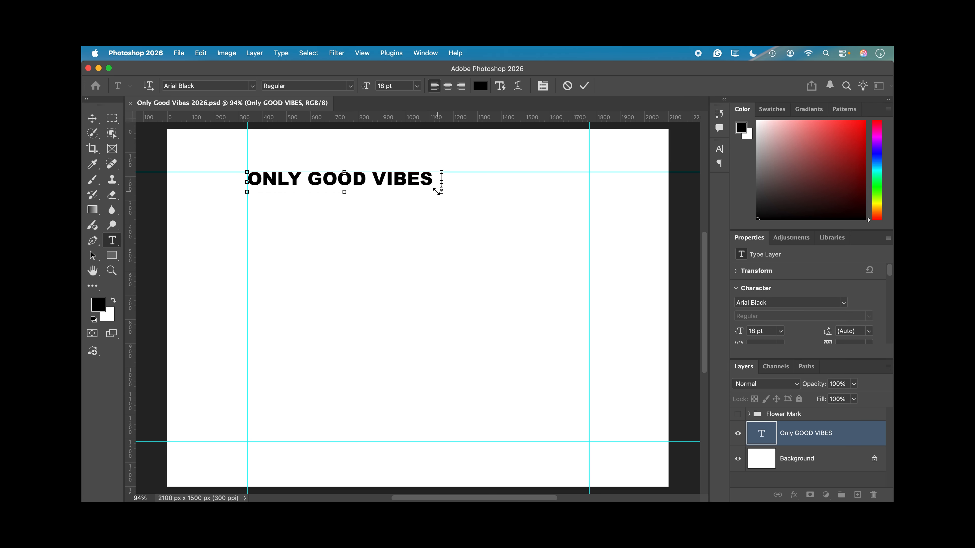
- Narrow the ONLY GOOD VIBES text box slightly, commit it, and convert the layer to Block dynamic text
{"action": "mouse_move", "coordinate": [442, 191]}
{"action": "left_mouse_down"}
{"action": "mouse_move", "coordinate": [413, 194]}
{"action": "mouse_move", "coordinate": [439, 192]}
{"action": "mouse_move", "coordinate": [417, 209]}
{"action": "mouse_move", "coordinate": [363, 200]}
{"action": "mouse_move", "coordinate": [321, 258]}
{"action": "mouse_move", "coordinate": [310, 231]}
{"action": "mouse_move", "coordinate": [420, 200]}
{"action": "mouse_move", "coordinate": [446, 183]}
{"action": "mouse_move", "coordinate": [438, 192]}
{"action": "left_mouse_up"}
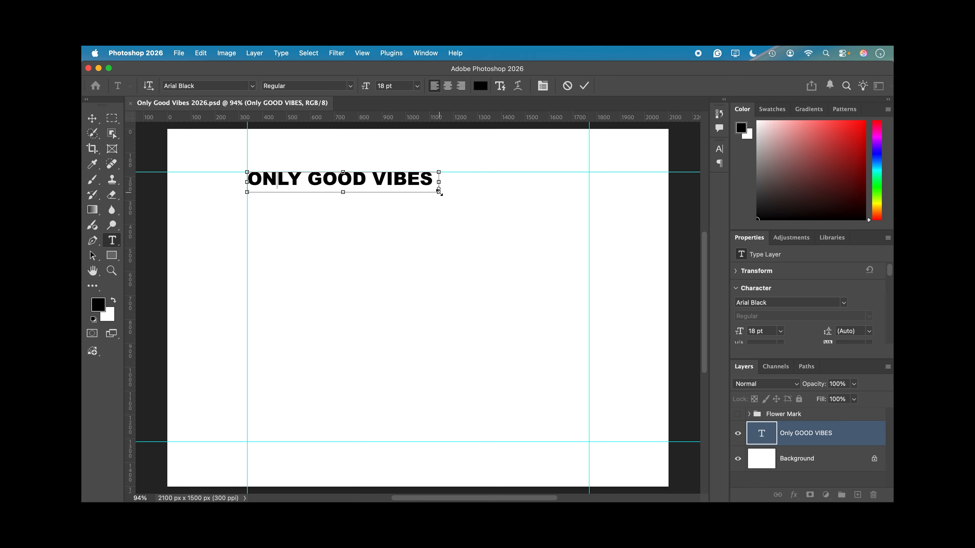
{"action": "left_click", "coordinate": [584, 86]}
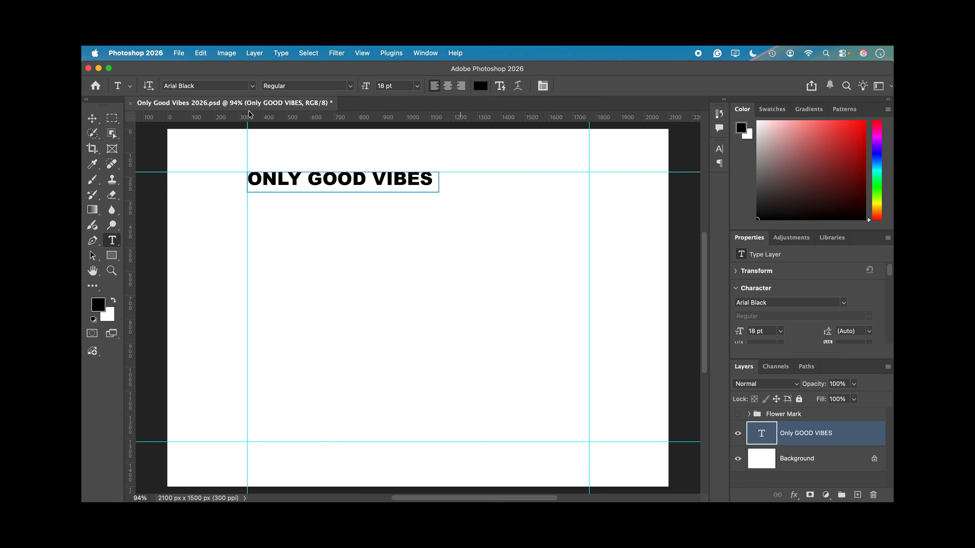
{"action": "left_click", "coordinate": [281, 54]}
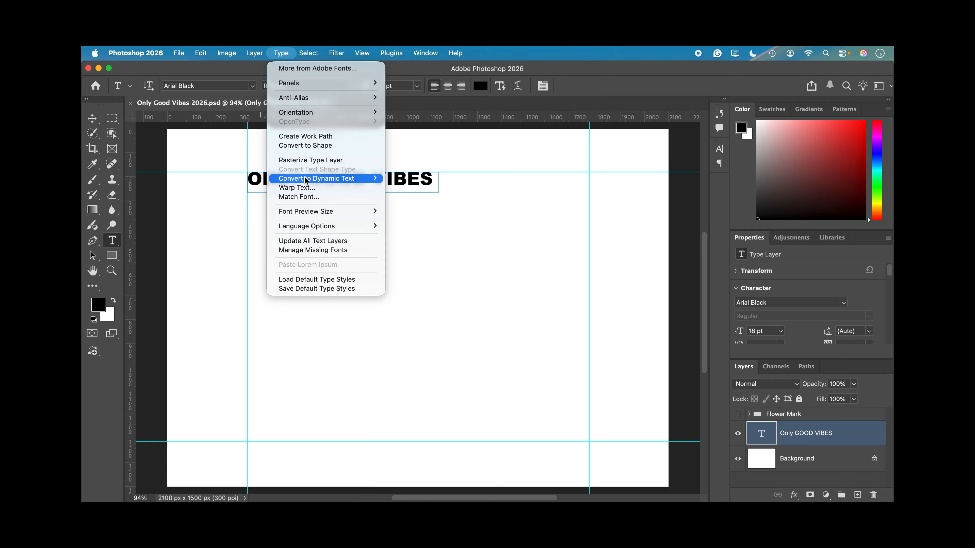
{"action": "mouse_move", "coordinate": [305, 177]}
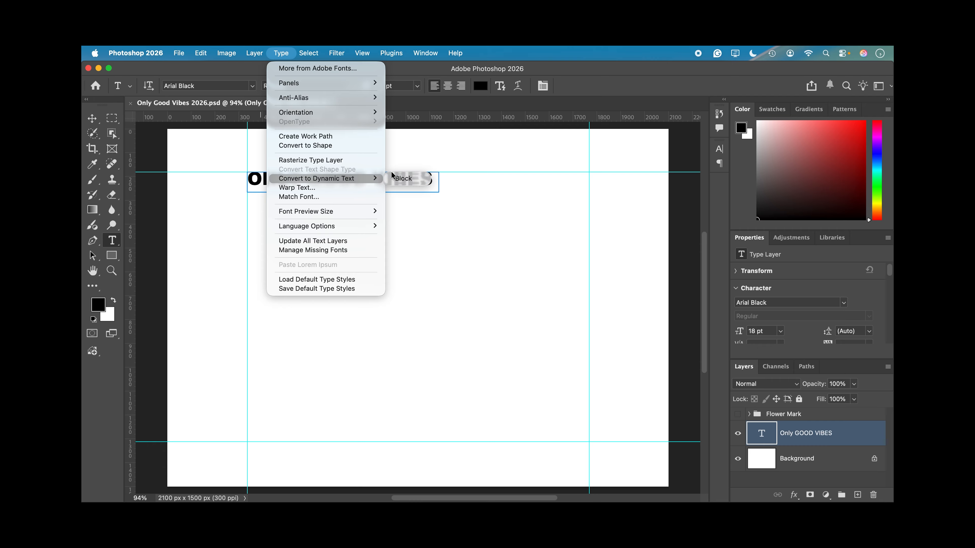
{"action": "left_click", "coordinate": [414, 179]}
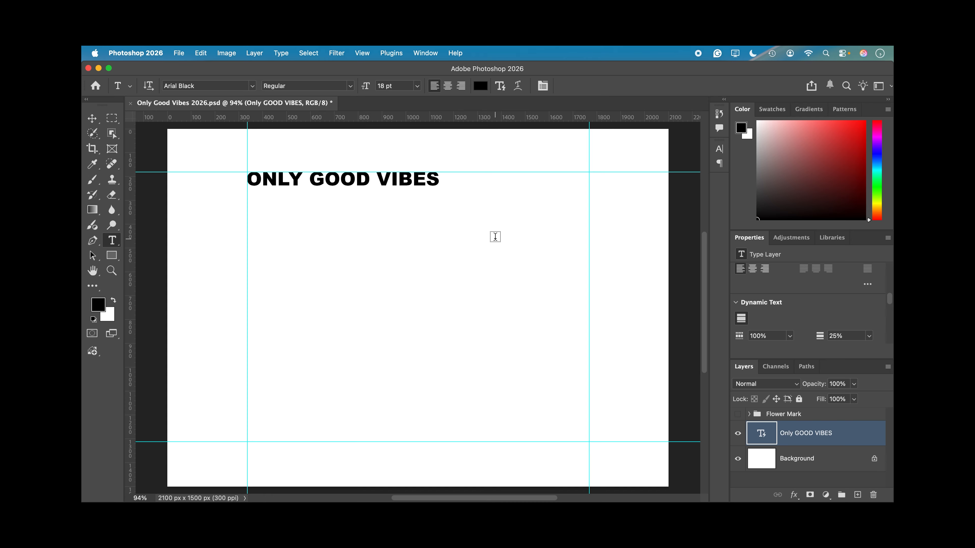
- Enlarge the dynamic text frame down to the intersection of the lower horizontal and right vertical guides
{"action": "left_click", "coordinate": [325, 179]}
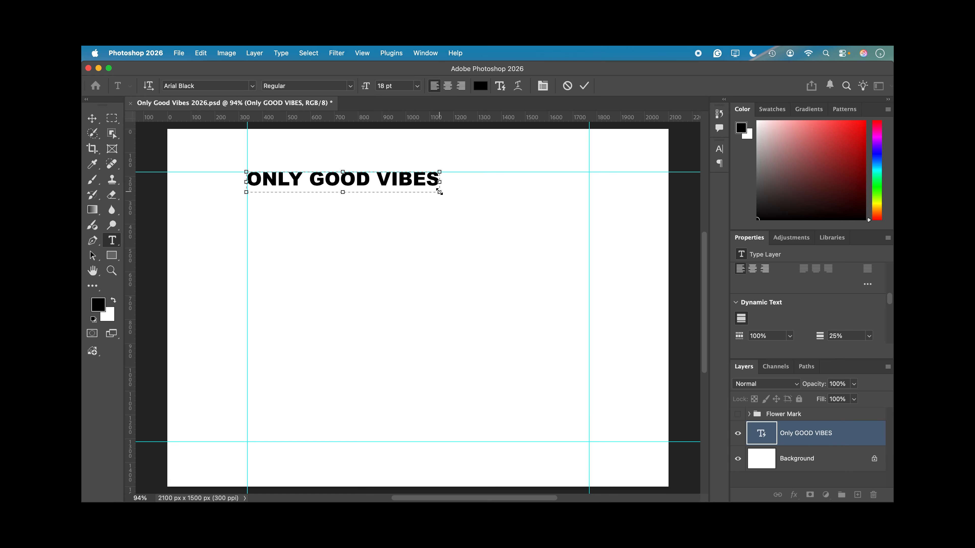
{"action": "left_click_drag", "start_coordinate": [439, 191], "coordinate": [589, 443]}
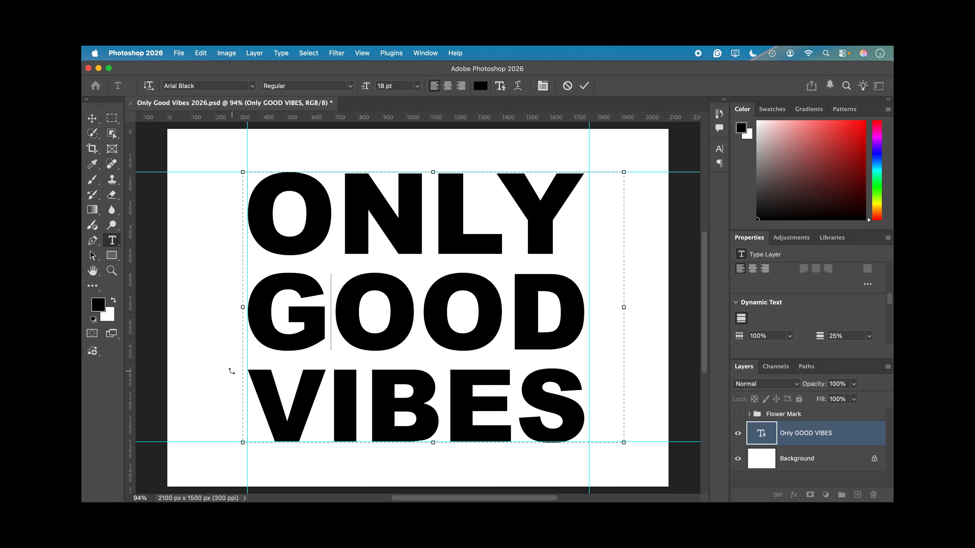
- Replace the word ONLY on the first line of the dynamic text with EXTREME
{"action": "left_click", "coordinate": [333, 201]}
{"action": "left_click", "coordinate": [345, 327]}
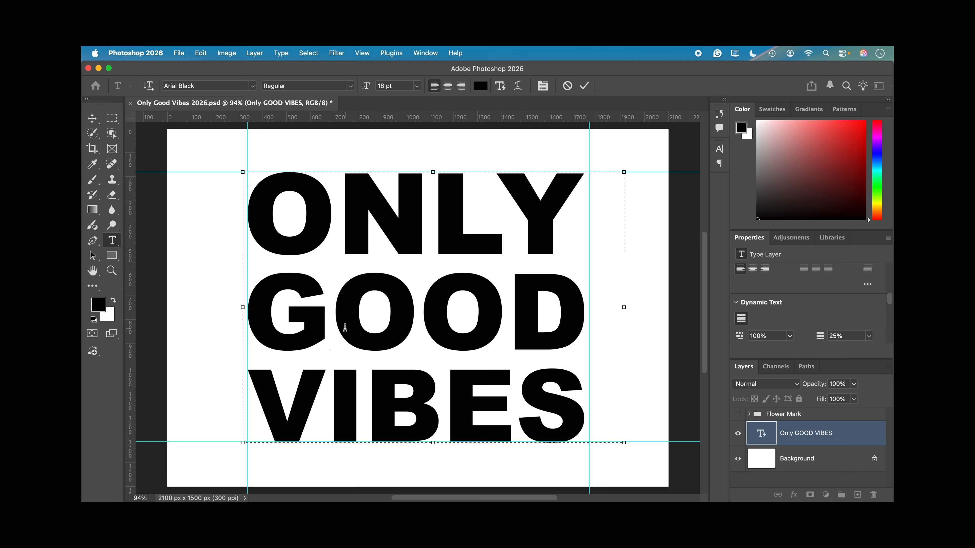
{"action": "left_click", "coordinate": [363, 421]}
{"action": "left_click_drag", "start_coordinate": [262, 206], "coordinate": [582, 214]}
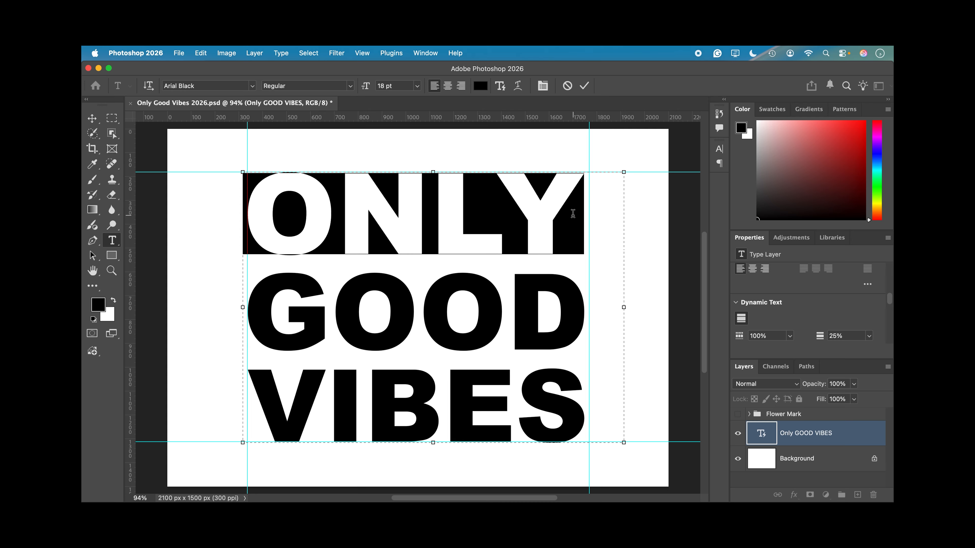
{"action": "type", "text": "EX"}
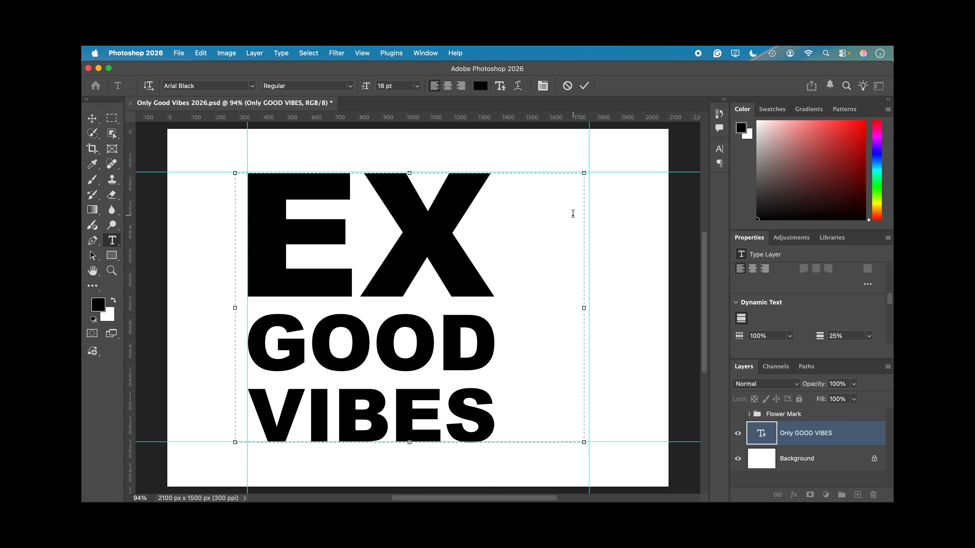
{"action": "type", "text": "TREEM"}
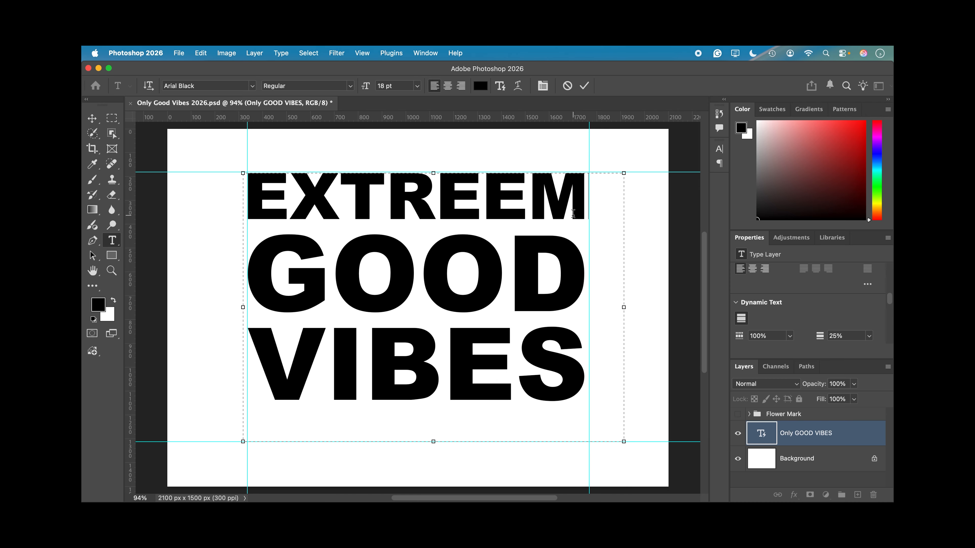
{"action": "key", "text": "BackSpace"}
{"action": "key", "text": "BackSpace"}
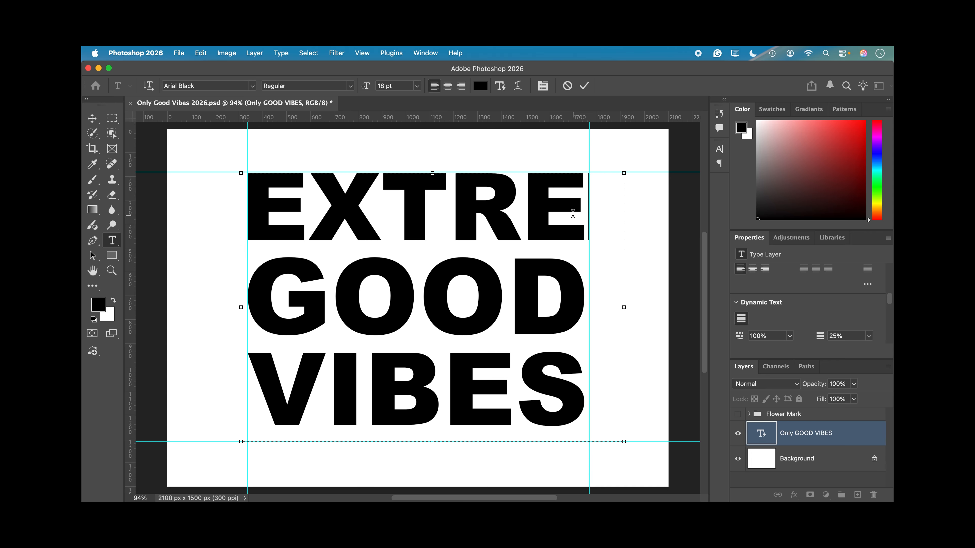
{"action": "type", "text": "ME"}
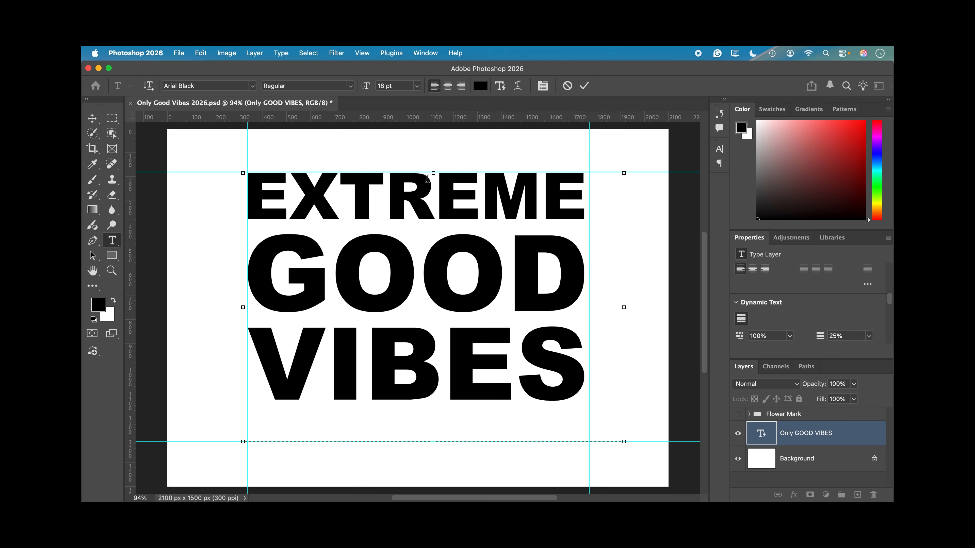
- Replace the first-line word EXTREME with ONLY and commit the text edit
{"action": "double_click", "coordinate": [356, 196]}
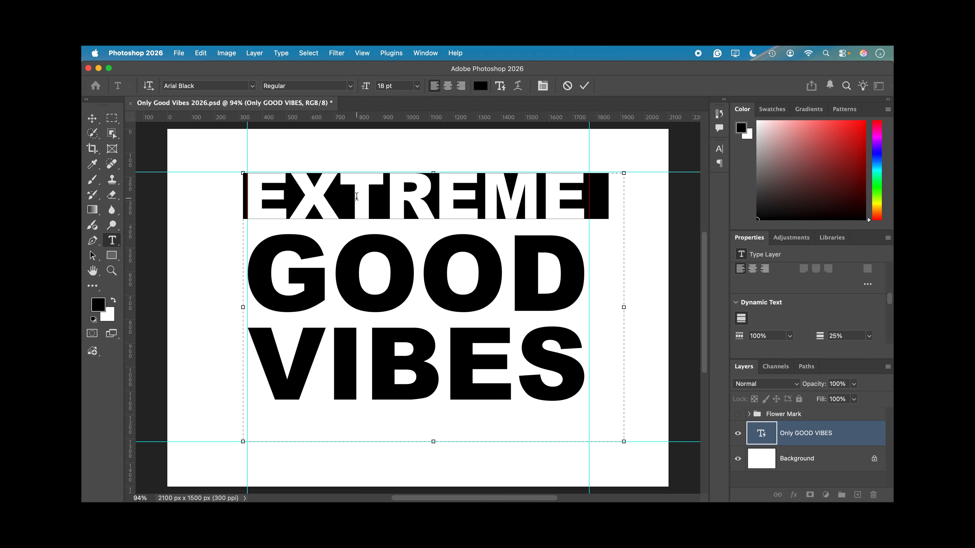
{"action": "type", "text": "ONLY"}
{"action": "key", "text": "Return"}
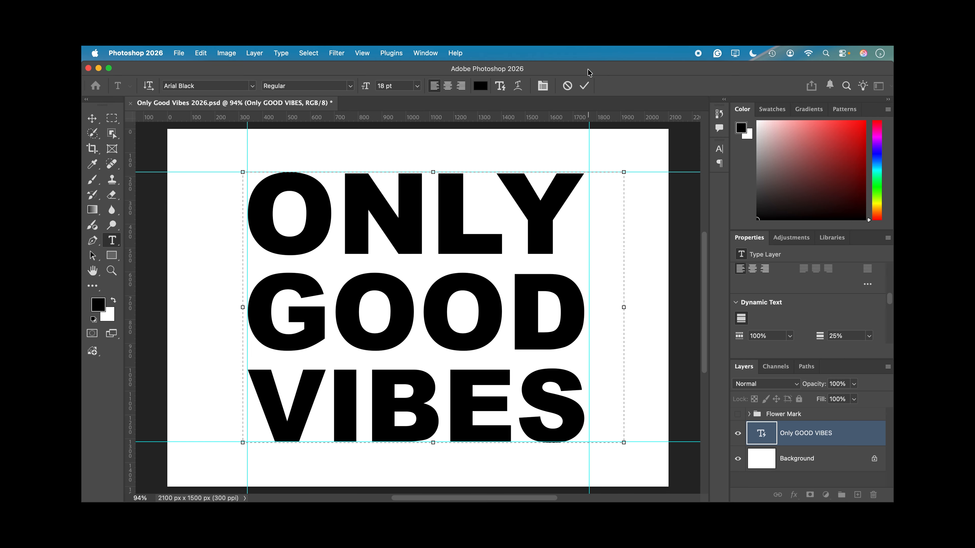
{"action": "left_click", "coordinate": [582, 86]}
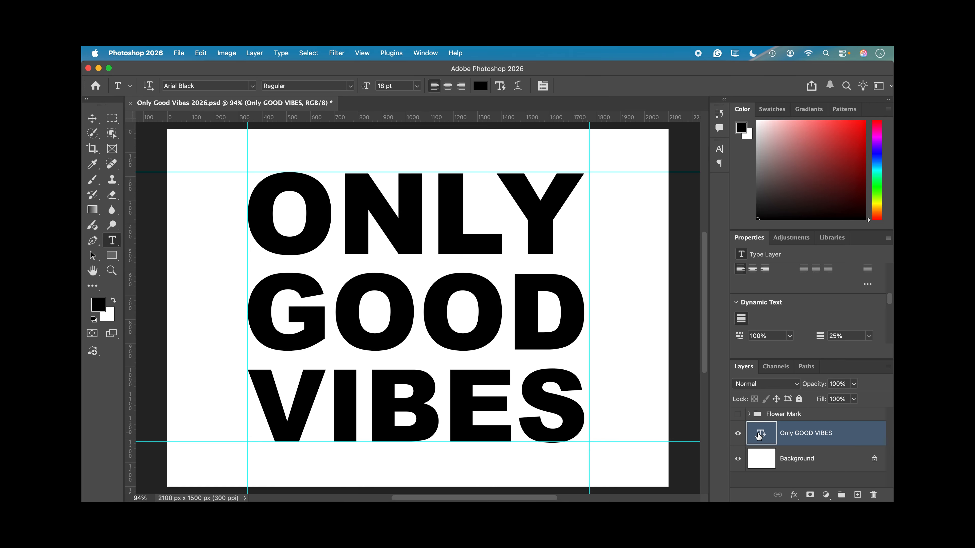
- Add a Bevel & Emboss effect to the text layer with size 32 px, soften 0 px, angle -39° and altitude 0°
{"action": "double_click", "coordinate": [856, 435]}
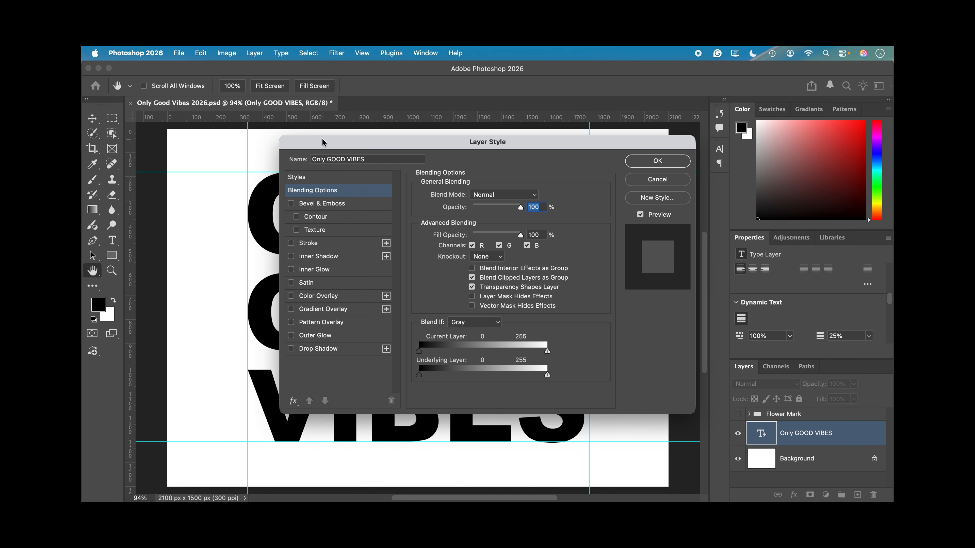
{"action": "left_click_drag", "start_coordinate": [322, 139], "coordinate": [501, 155]}
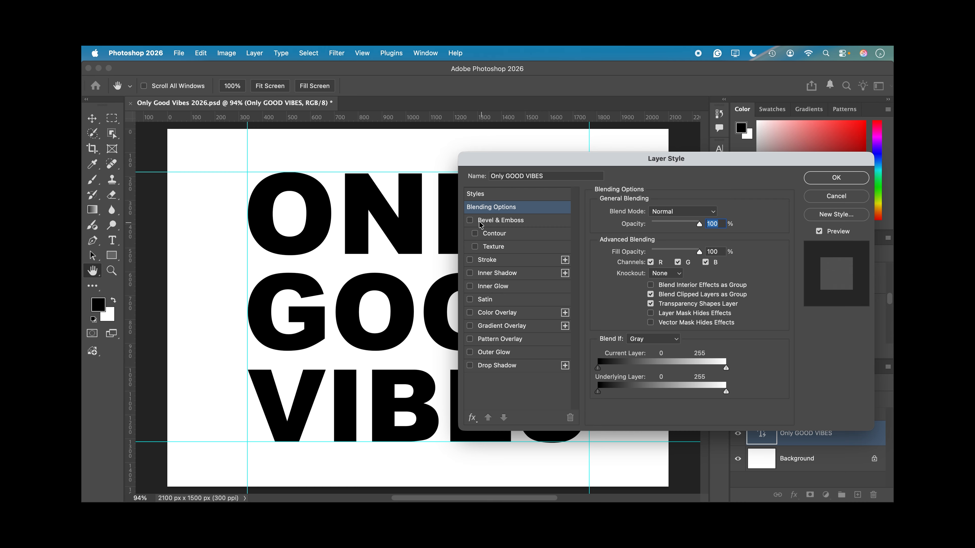
{"action": "left_click", "coordinate": [469, 220]}
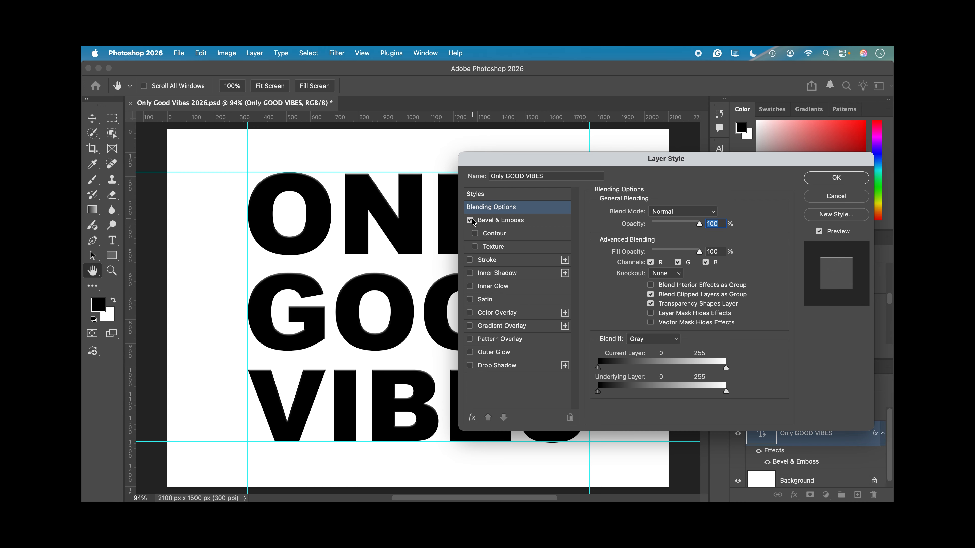
{"action": "left_click", "coordinate": [511, 223]}
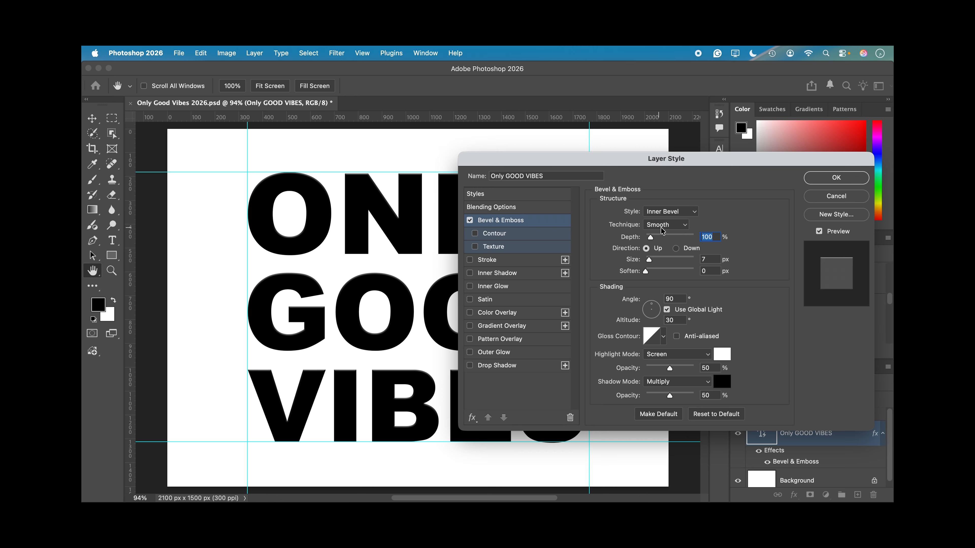
{"action": "left_click_drag", "start_coordinate": [649, 259], "coordinate": [655, 260]}
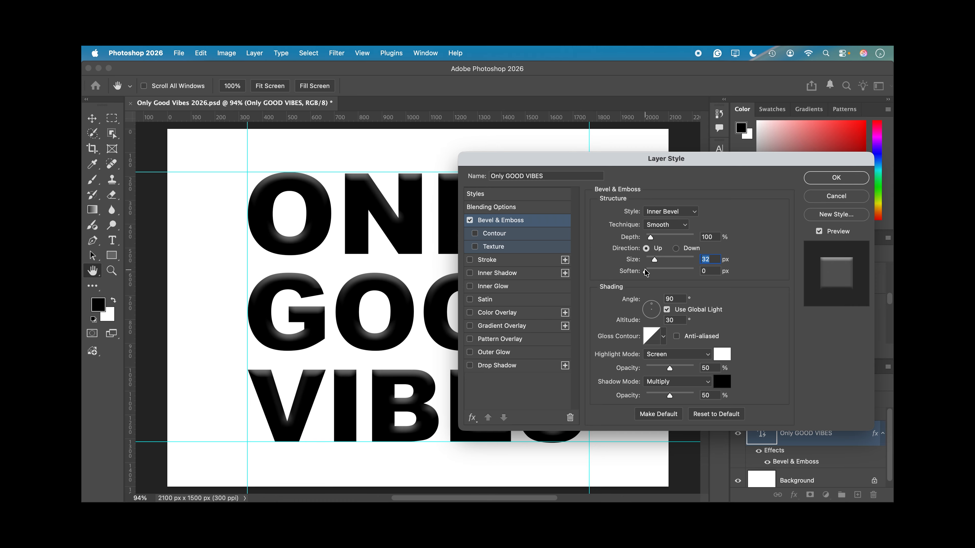
{"action": "mouse_move", "coordinate": [646, 272]}
{"action": "left_mouse_down"}
{"action": "mouse_move", "coordinate": [668, 268]}
{"action": "mouse_move", "coordinate": [645, 271]}
{"action": "left_mouse_up"}
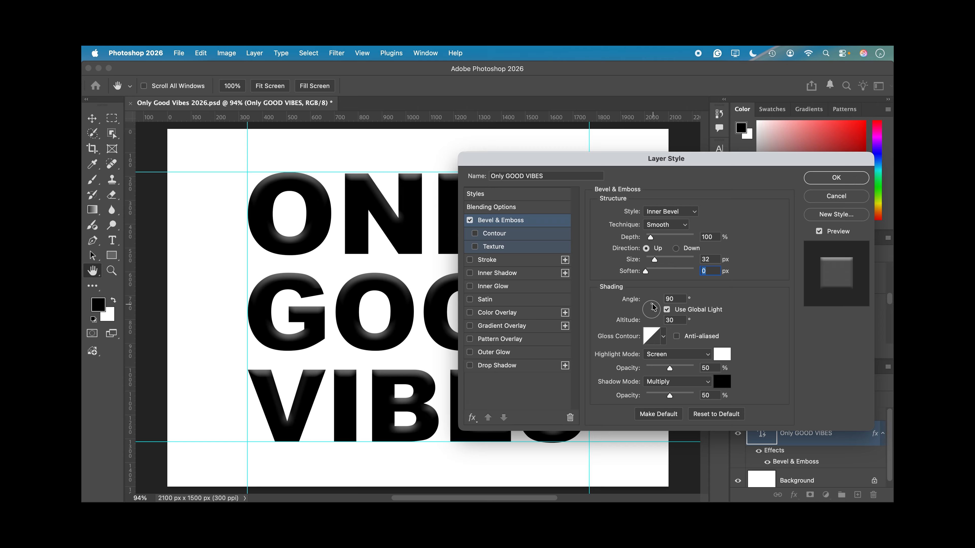
{"action": "mouse_move", "coordinate": [652, 307]}
{"action": "left_mouse_down"}
{"action": "mouse_move", "coordinate": [648, 322]}
{"action": "mouse_move", "coordinate": [658, 319]}
{"action": "left_mouse_up"}
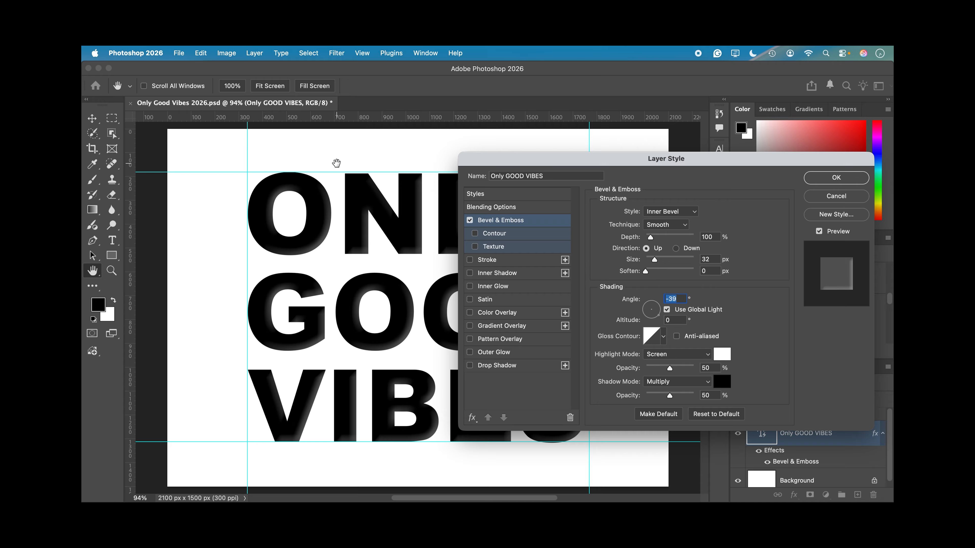
- Turn off Bevel & Emboss and apply a 1 px black inside stroke to the text layer
{"action": "left_click", "coordinate": [469, 220]}
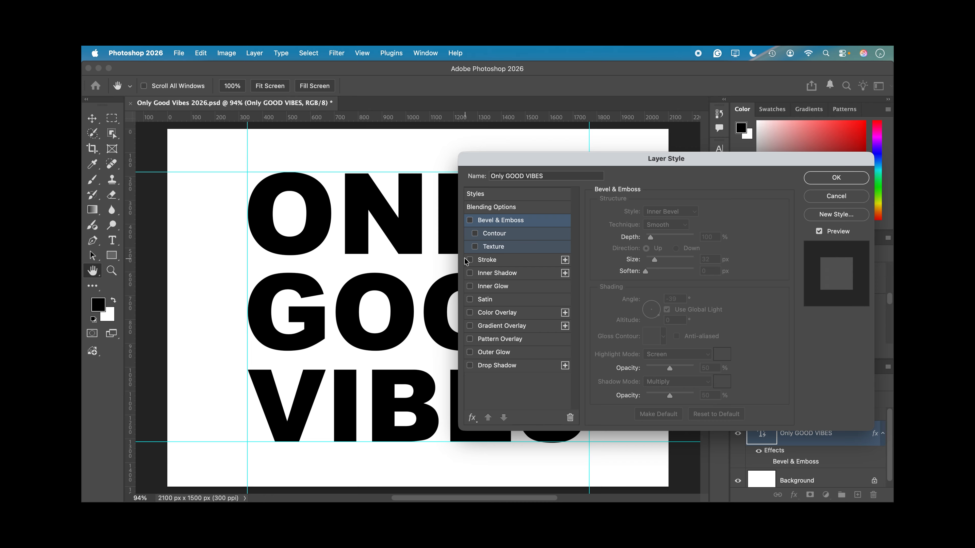
{"action": "left_click", "coordinate": [487, 260]}
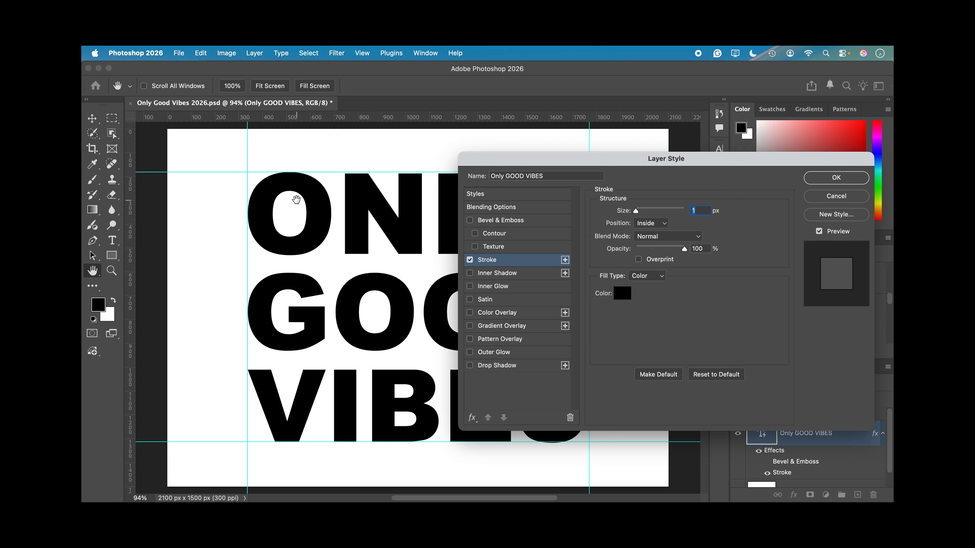
{"action": "left_click", "coordinate": [848, 178]}
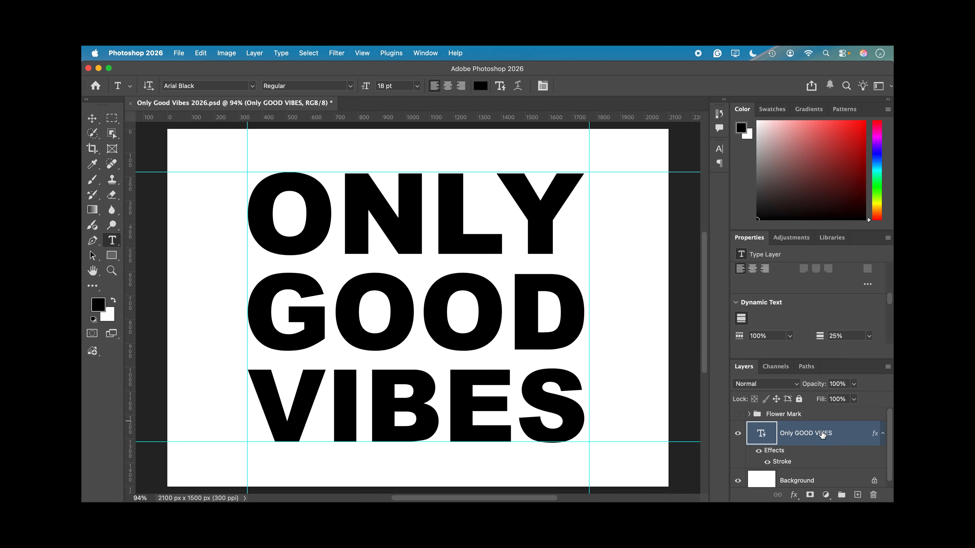
- Change the text color of the ONLY GOOD VIBES layer to white (ffffff)
{"action": "left_click", "coordinate": [480, 86]}
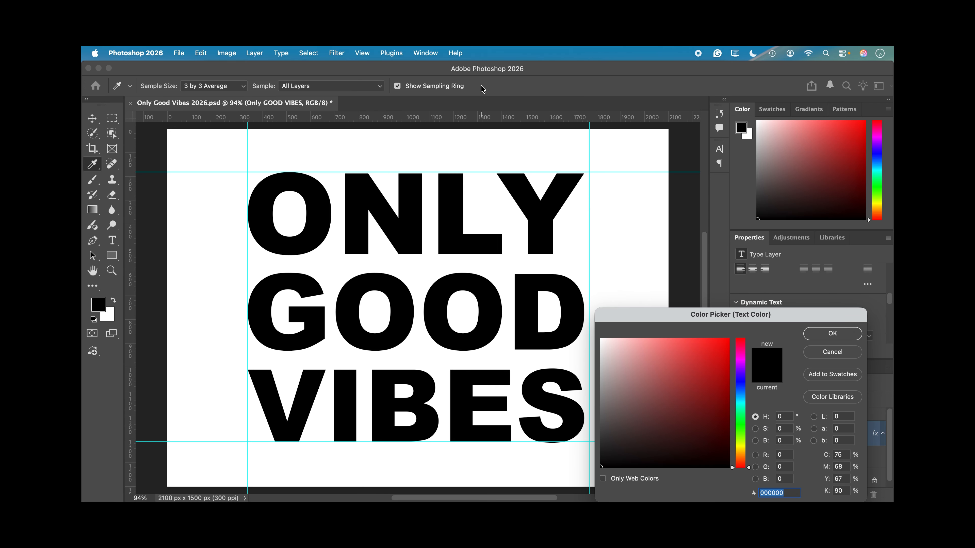
{"action": "left_click_drag", "start_coordinate": [695, 432], "coordinate": [600, 339]}
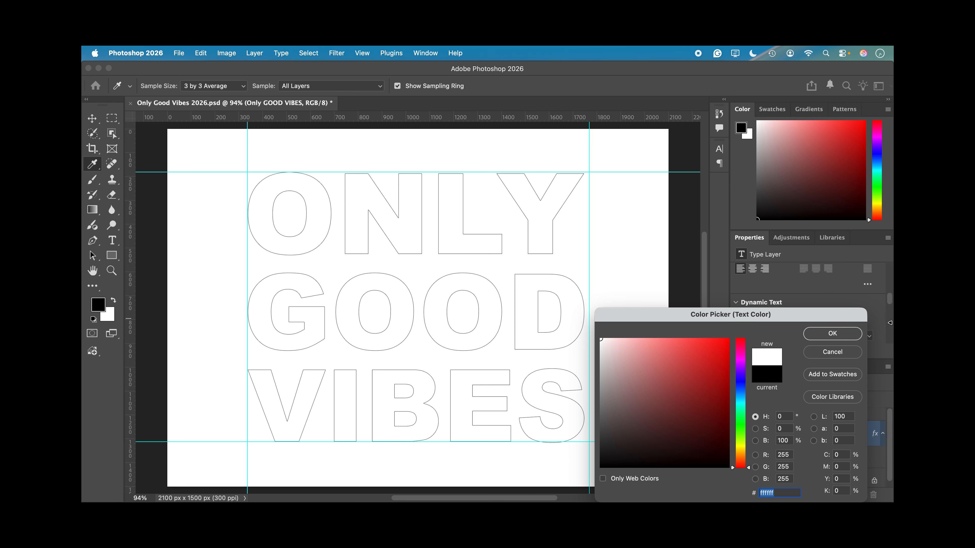
{"action": "left_click", "coordinate": [832, 333]}
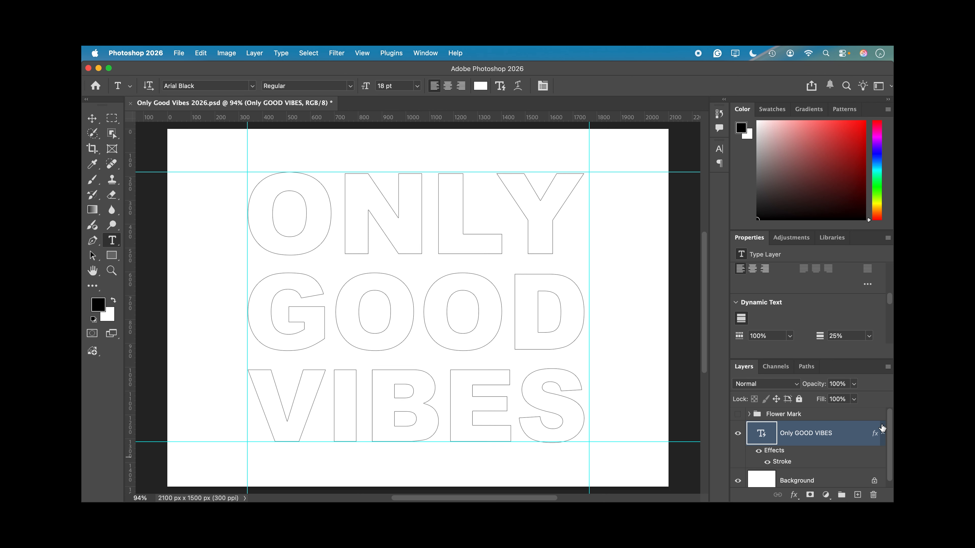
- Increase the stroke size of the text layer's Stroke effect to 32 px
{"action": "double_click", "coordinate": [853, 434]}
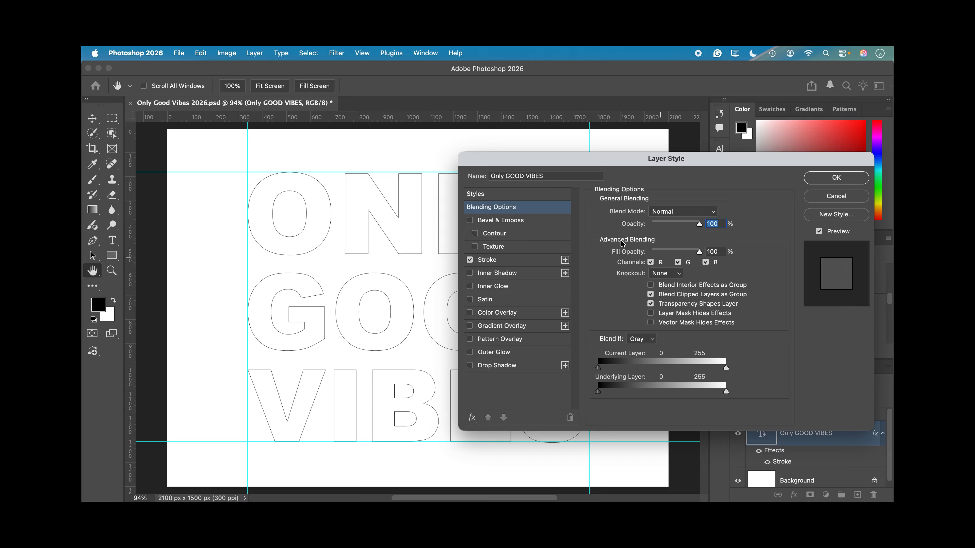
{"action": "left_click", "coordinate": [511, 265]}
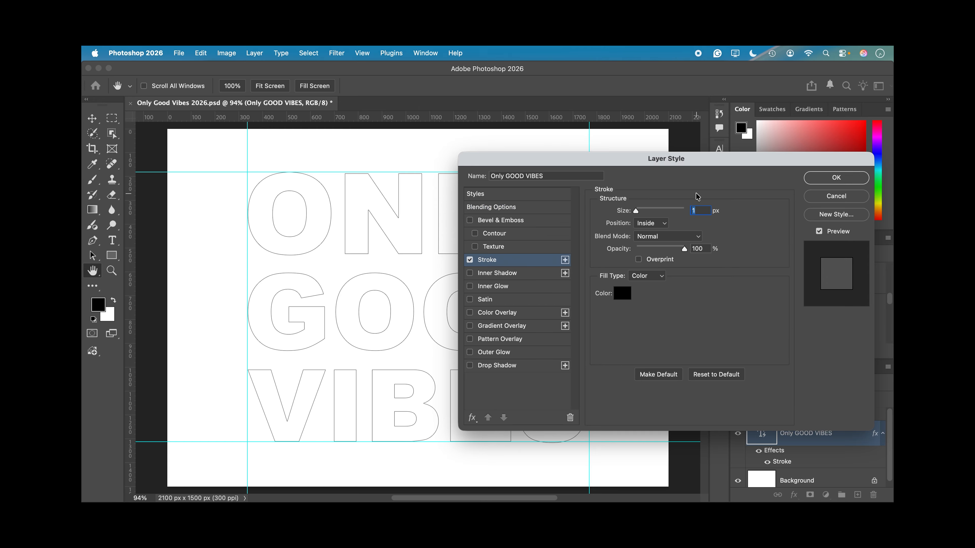
{"action": "left_click_drag", "start_coordinate": [635, 211], "coordinate": [644, 211]}
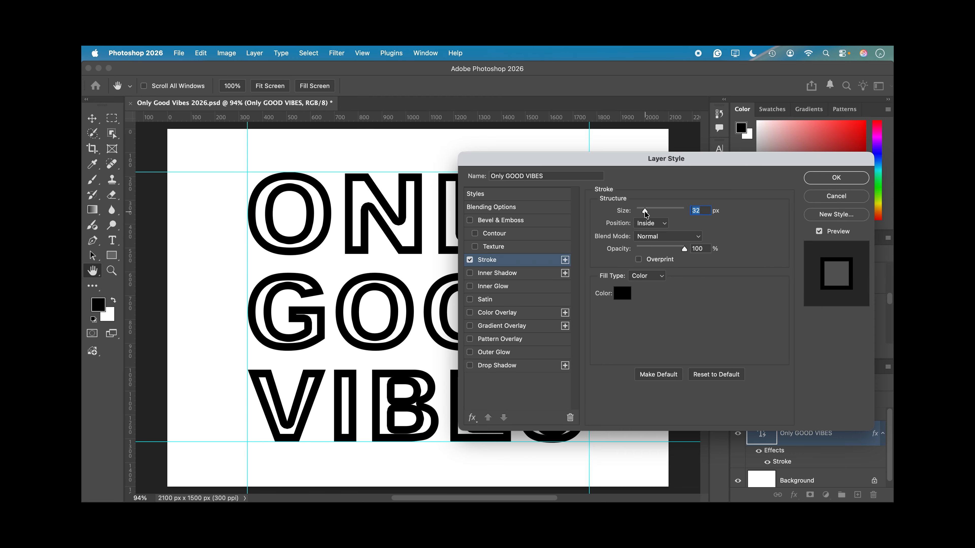
- Try the Outside position for the text layer's stroke and set the position to Center
{"action": "mouse_move", "coordinate": [538, 155]}
{"action": "left_mouse_down"}
{"action": "mouse_move", "coordinate": [753, 171]}
{"action": "mouse_move", "coordinate": [680, 160]}
{"action": "mouse_move", "coordinate": [651, 120]}
{"action": "mouse_move", "coordinate": [570, 130]}
{"action": "mouse_move", "coordinate": [557, 145]}
{"action": "left_mouse_up"}
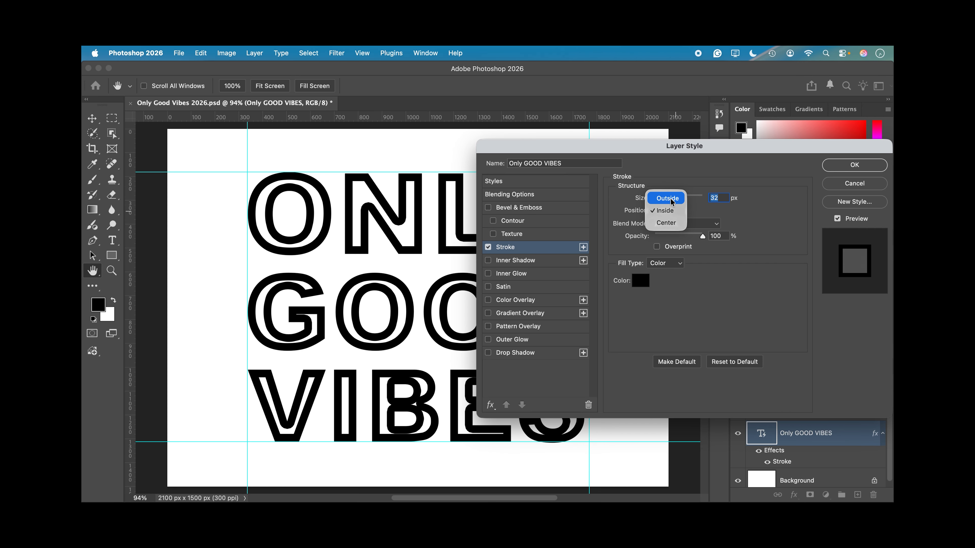
{"action": "left_click", "coordinate": [668, 199]}
{"action": "left_click", "coordinate": [671, 211]}
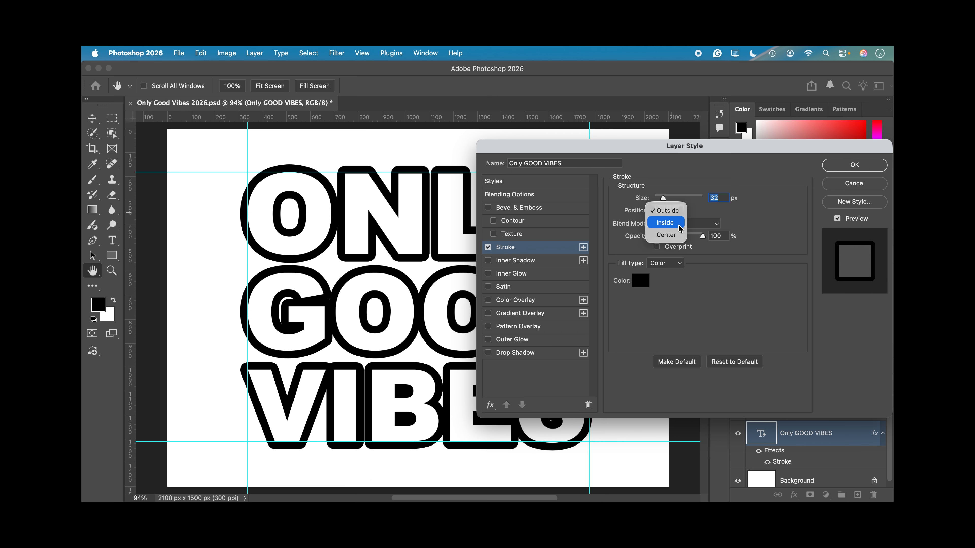
{"action": "left_click", "coordinate": [674, 239]}
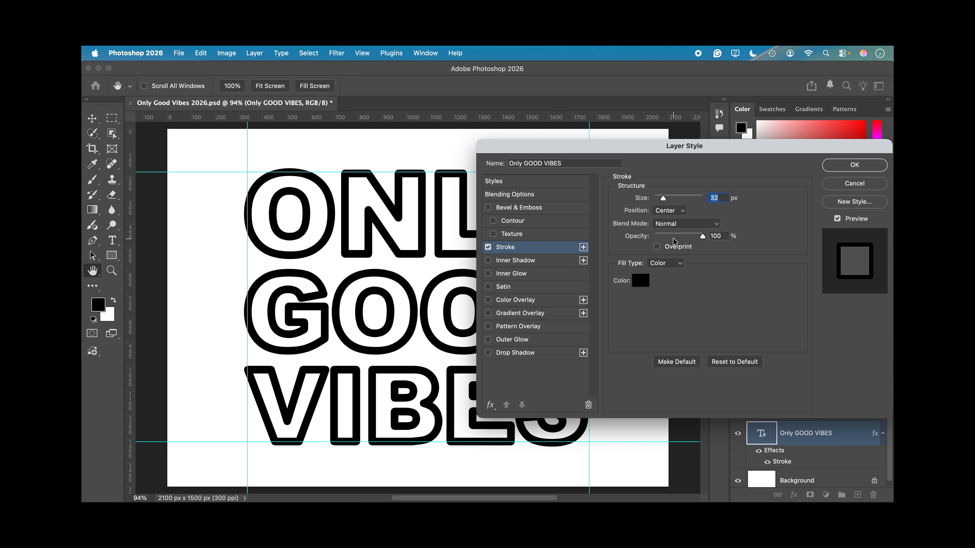
- Try the Inside position for the text layer's stroke and set the position to Outside
{"action": "left_click", "coordinate": [674, 210]}
{"action": "left_click", "coordinate": [665, 198]}
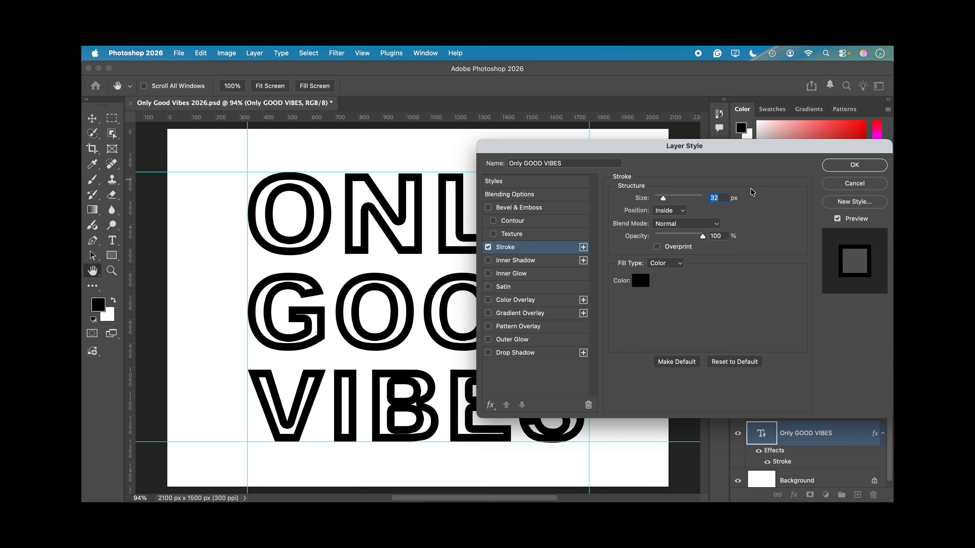
{"action": "left_click", "coordinate": [671, 212]}
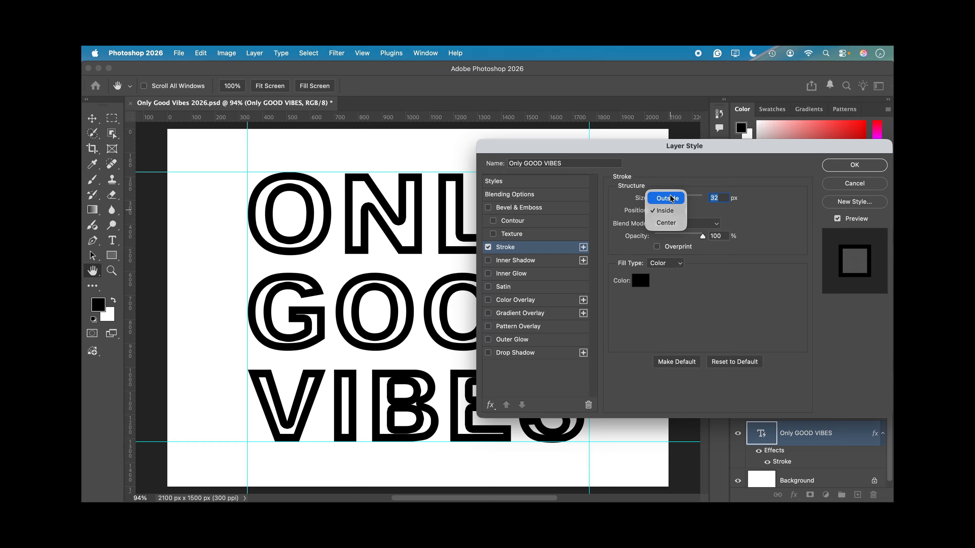
{"action": "left_click", "coordinate": [671, 198]}
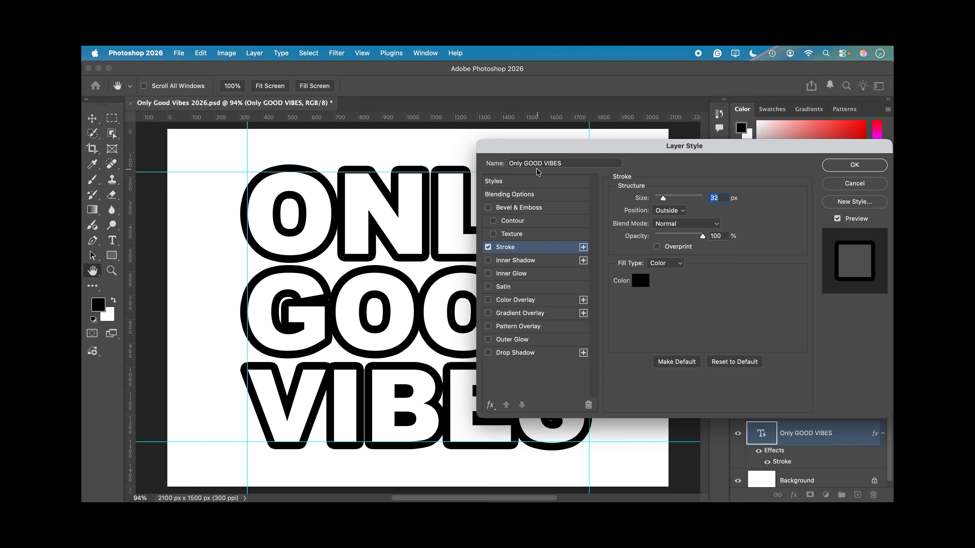
- Reduce the size of the text layer's stroke to 18 px
{"action": "mouse_move", "coordinate": [534, 146]}
{"action": "left_mouse_down"}
{"action": "mouse_move", "coordinate": [679, 173]}
{"action": "mouse_move", "coordinate": [540, 161]}
{"action": "left_mouse_up"}
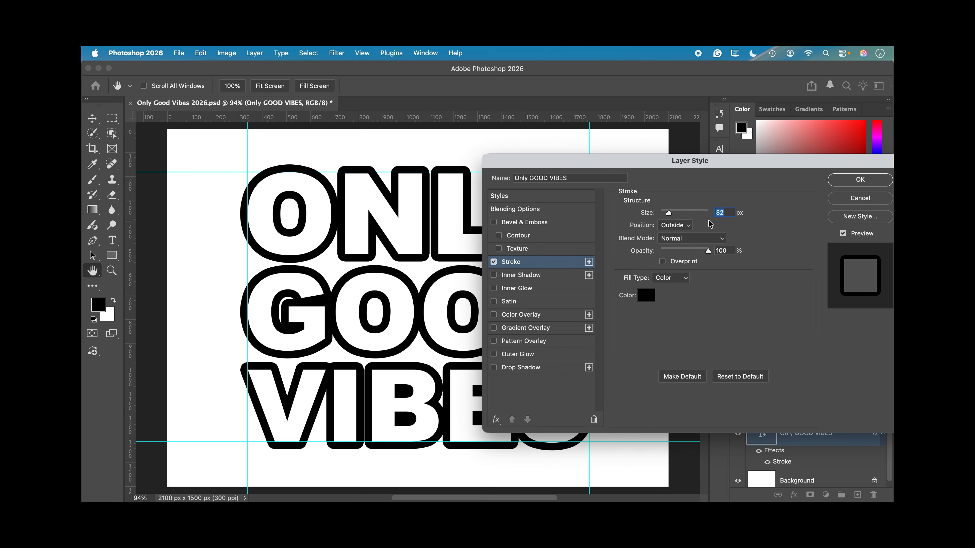
{"action": "mouse_move", "coordinate": [669, 214]}
{"action": "left_mouse_down"}
{"action": "mouse_move", "coordinate": [678, 214]}
{"action": "mouse_move", "coordinate": [666, 216]}
{"action": "left_mouse_up"}
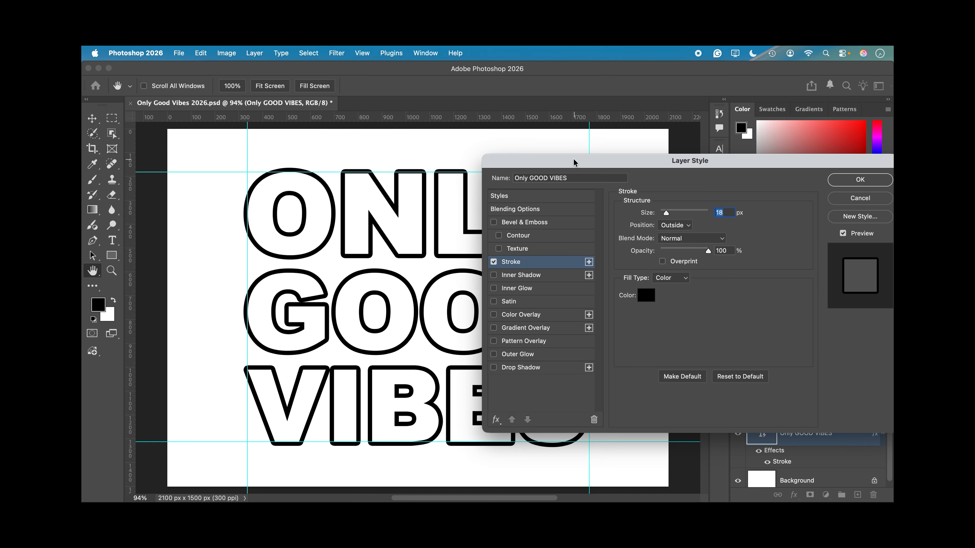
{"action": "mouse_move", "coordinate": [576, 160]}
{"action": "left_mouse_down"}
{"action": "mouse_move", "coordinate": [756, 160]}
{"action": "mouse_move", "coordinate": [485, 130]}
{"action": "mouse_move", "coordinate": [507, 124]}
{"action": "mouse_move", "coordinate": [575, 138]}
{"action": "left_mouse_up"}
- Preview a dark red (5b2020) stroke color, set it back to black (000000) and apply the layer style
{"action": "left_click", "coordinate": [647, 276]}
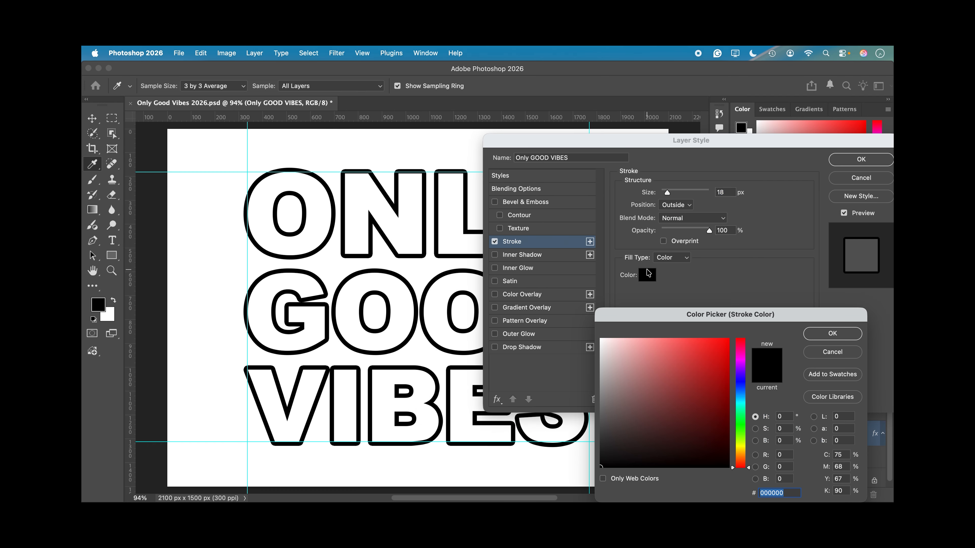
{"action": "left_click", "coordinate": [683, 420]}
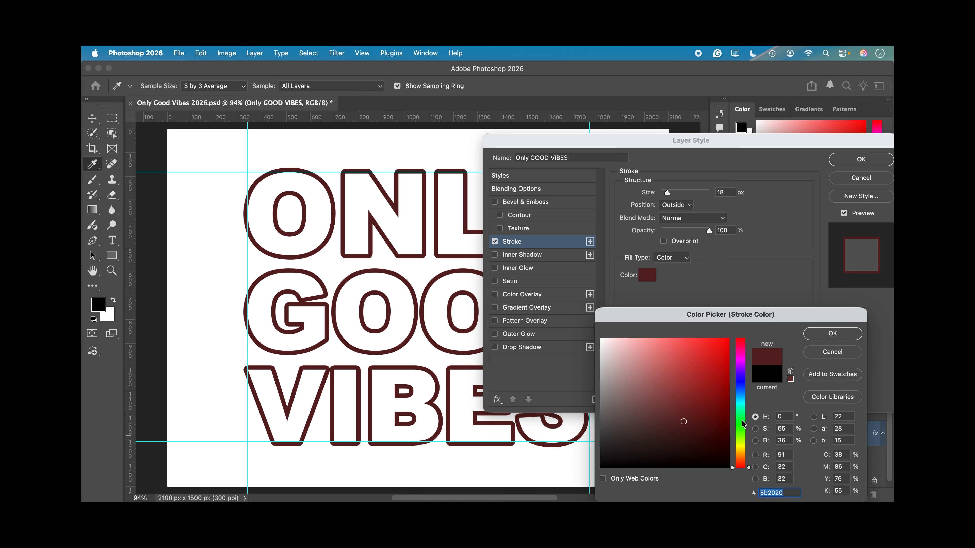
{"action": "left_click_drag", "start_coordinate": [671, 436], "coordinate": [572, 496]}
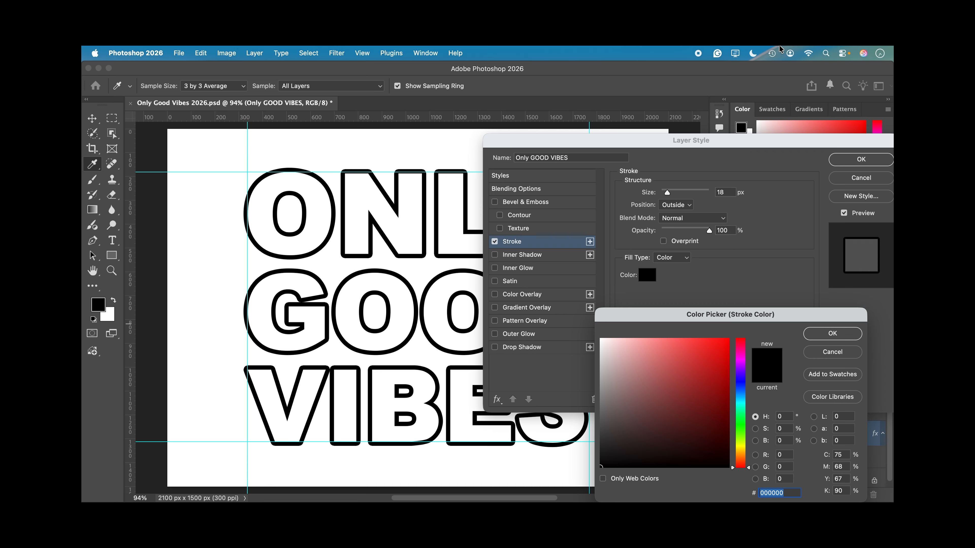
{"action": "left_click", "coordinate": [846, 333]}
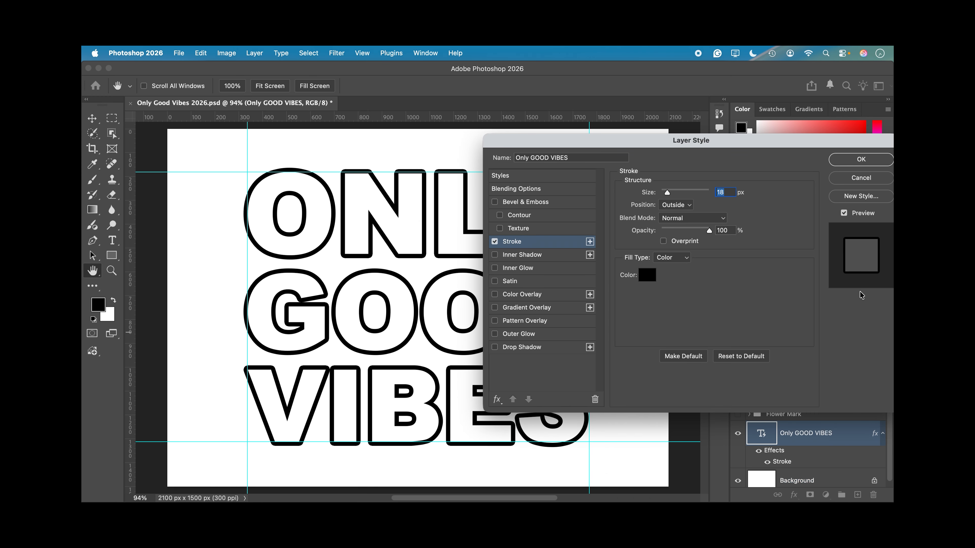
{"action": "left_click", "coordinate": [842, 160]}
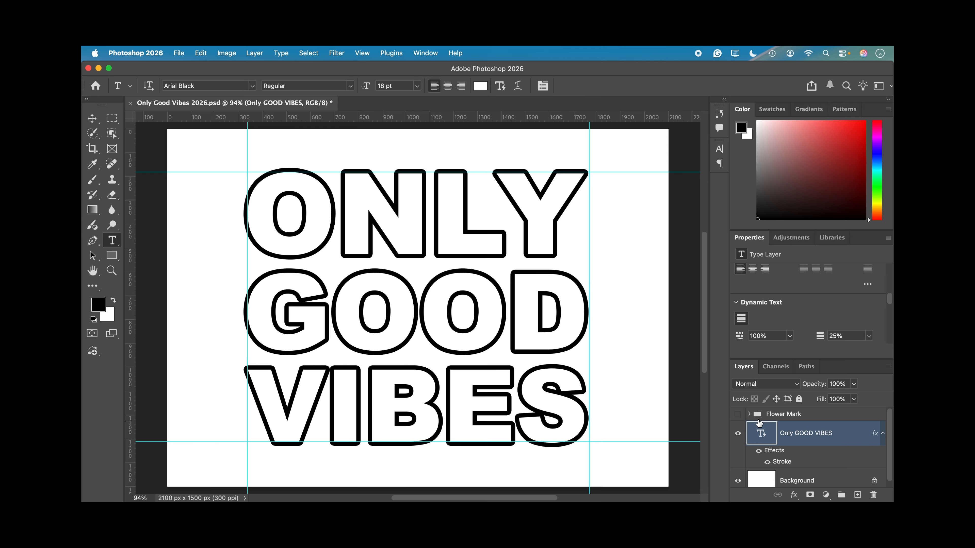
- Make the Flower Mark group visible, expand it and select the group with the Move tool
{"action": "left_click", "coordinate": [737, 415]}
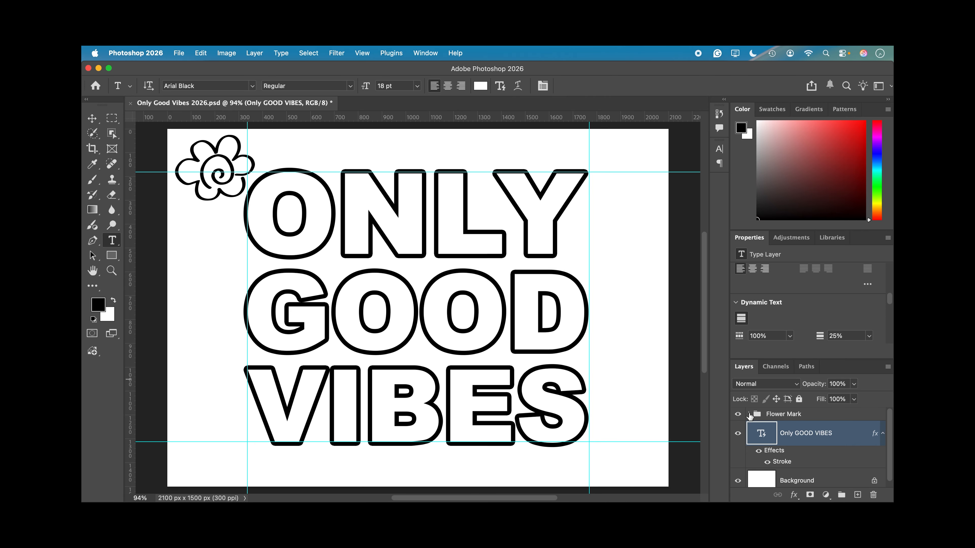
{"action": "left_click", "coordinate": [749, 414]}
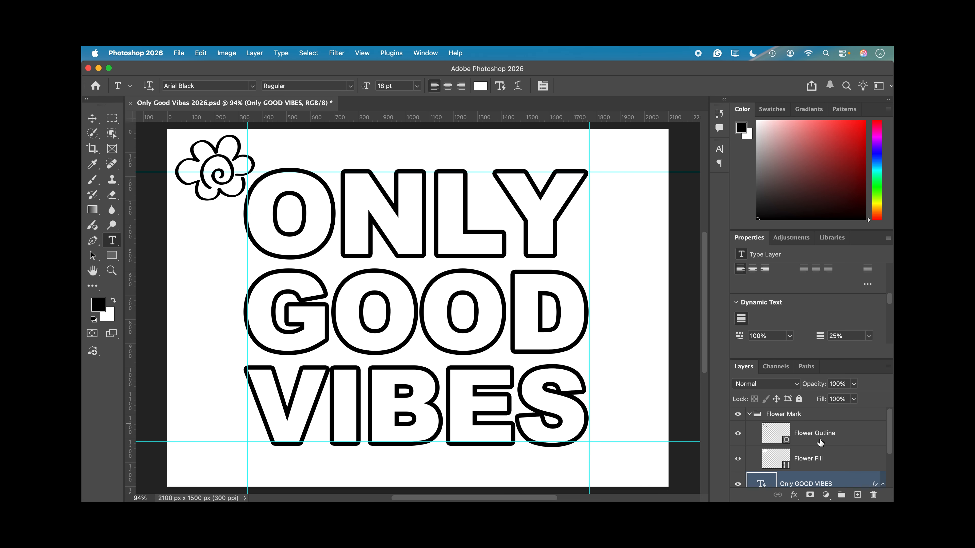
{"action": "left_click", "coordinate": [93, 119]}
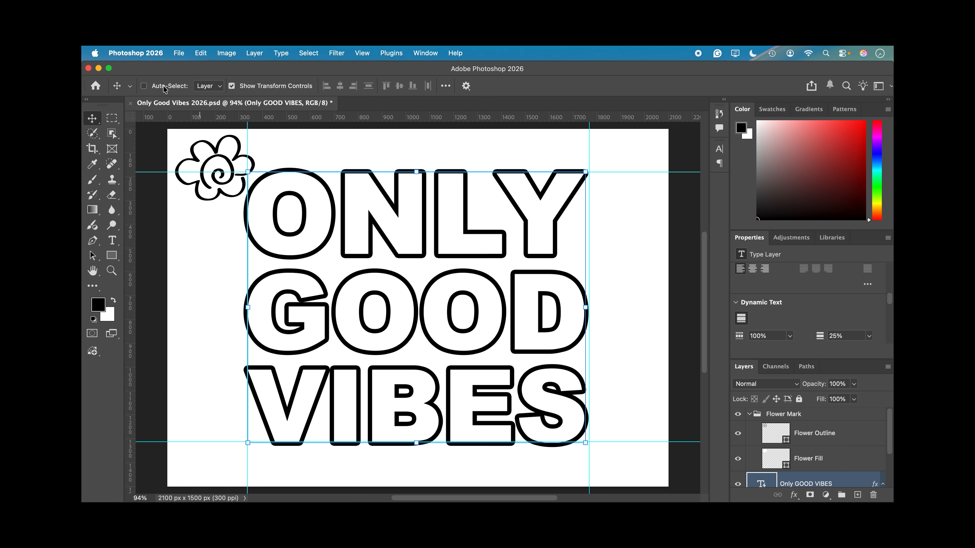
{"action": "left_click", "coordinate": [779, 416], "text": "super"}
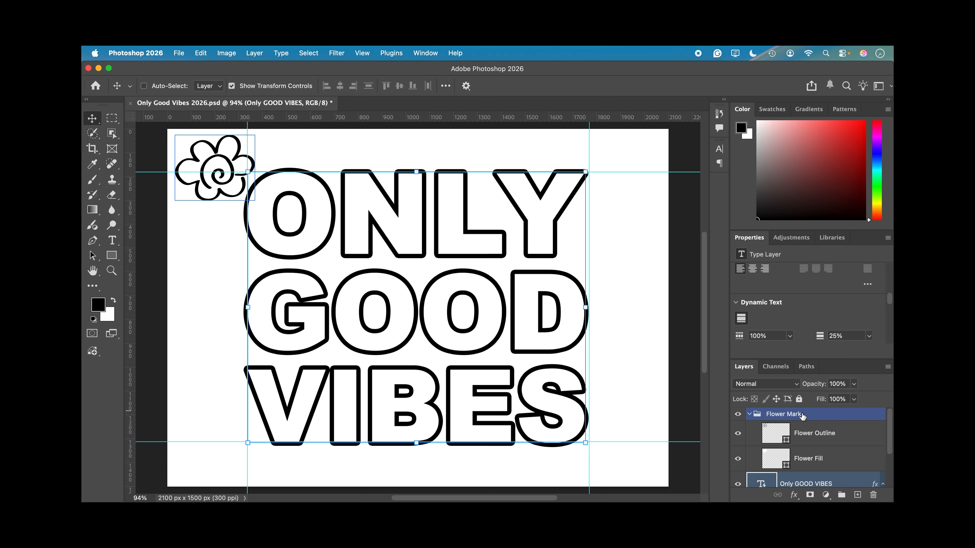
{"action": "left_click", "coordinate": [777, 415]}
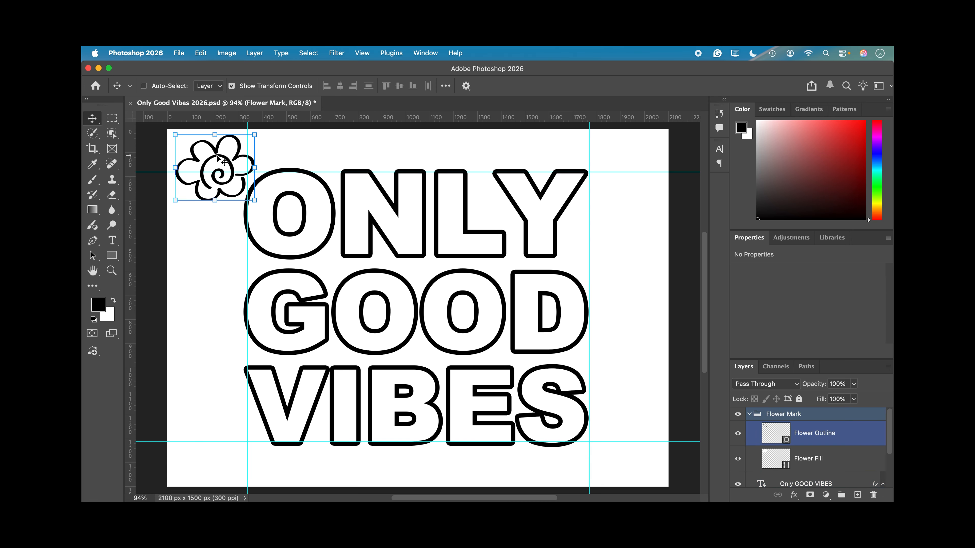
- Rotate the flower to about -27°, scale it to about 76% and place it over the upper-left edge of the O in ONLY
{"action": "left_click_drag", "start_coordinate": [224, 163], "coordinate": [262, 164]}
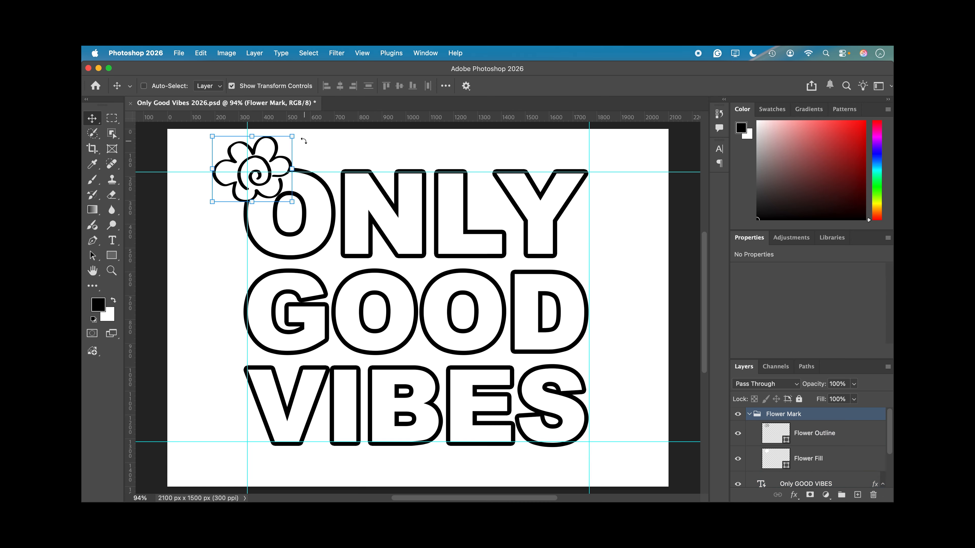
{"action": "left_click_drag", "start_coordinate": [299, 134], "coordinate": [276, 117]}
{"action": "left_click_drag", "start_coordinate": [259, 169], "coordinate": [250, 172]}
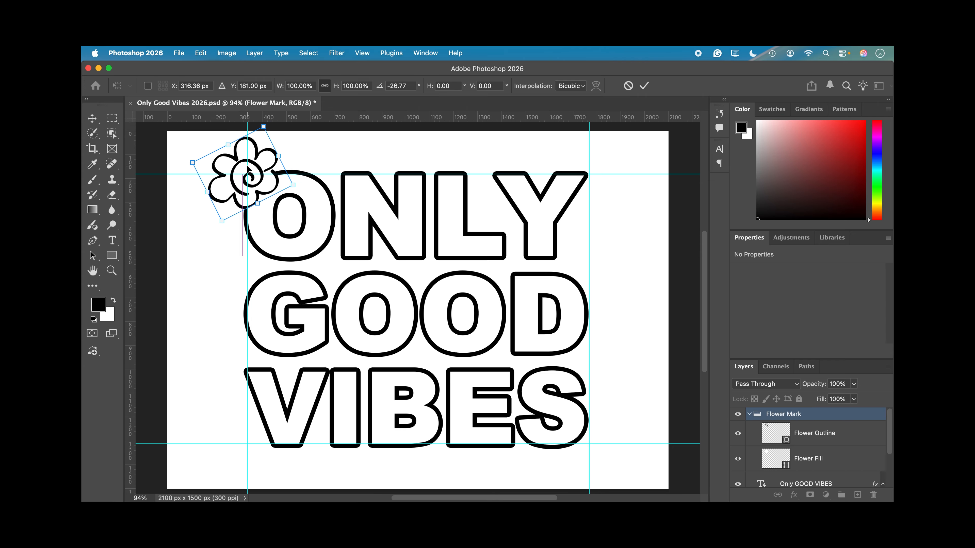
{"action": "left_click_drag", "start_coordinate": [222, 220], "coordinate": [237, 199]}
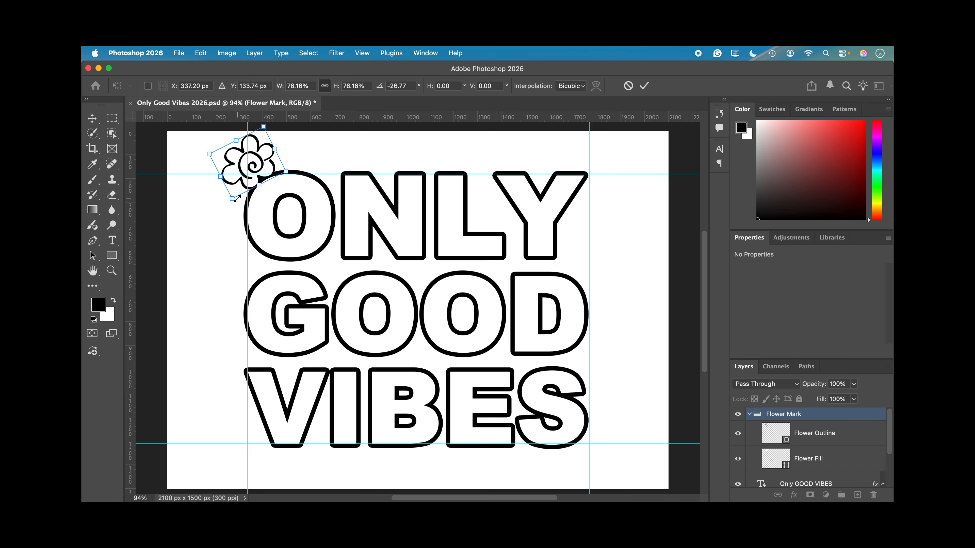
{"action": "left_click_drag", "start_coordinate": [259, 156], "coordinate": [265, 171]}
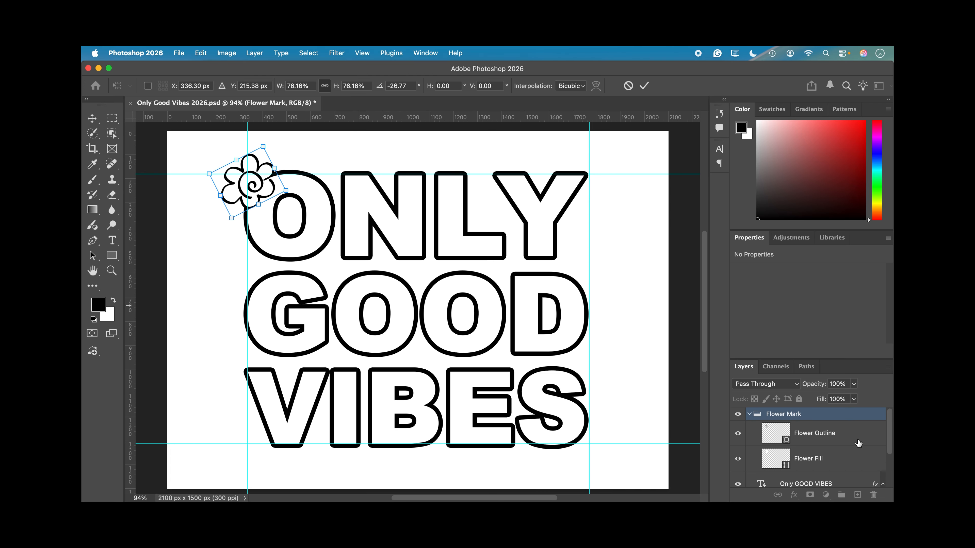
- Change the fill of the Flower Outline shape layer to a blue from the Pastel swatches
{"action": "left_click", "coordinate": [813, 434]}
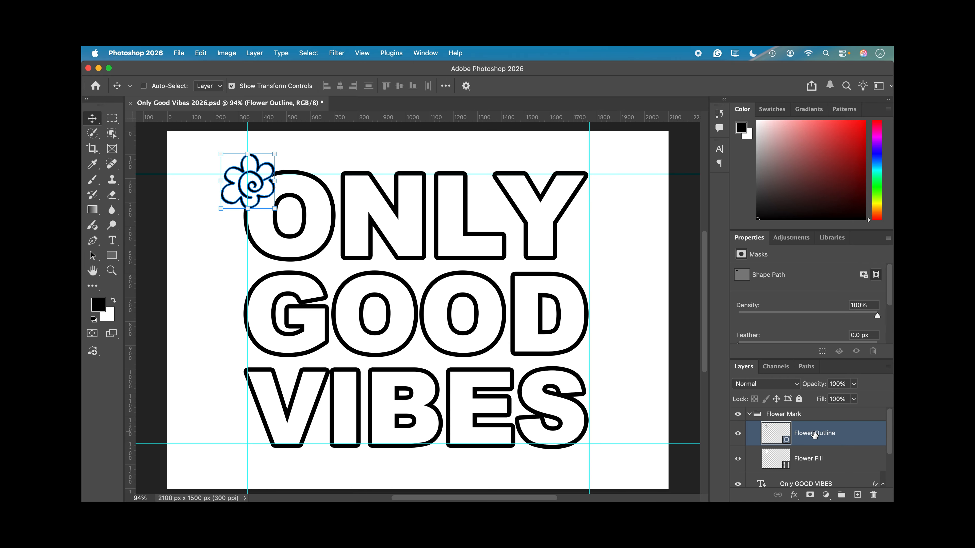
{"action": "left_click", "coordinate": [810, 458], "text": "shift"}
{"action": "left_click", "coordinate": [112, 255]}
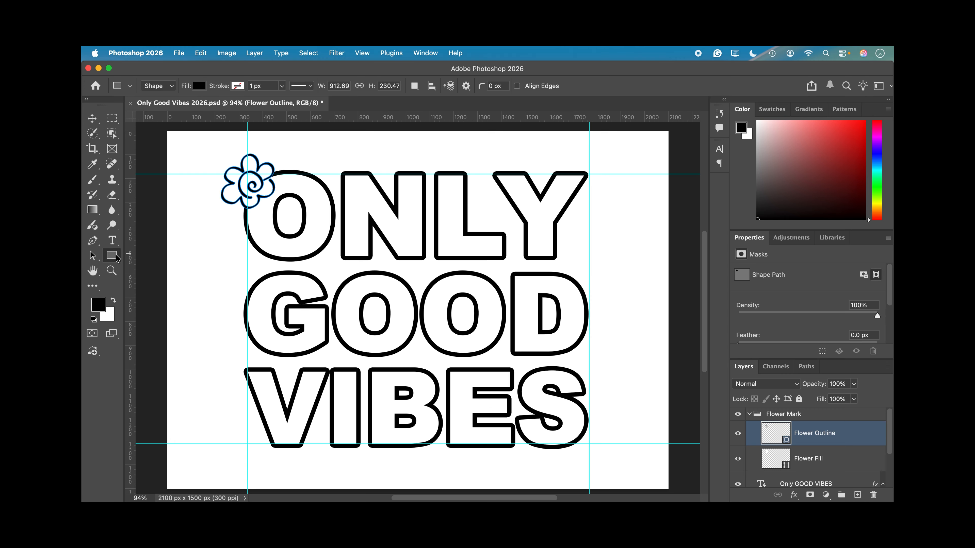
{"action": "left_click", "coordinate": [112, 260]}
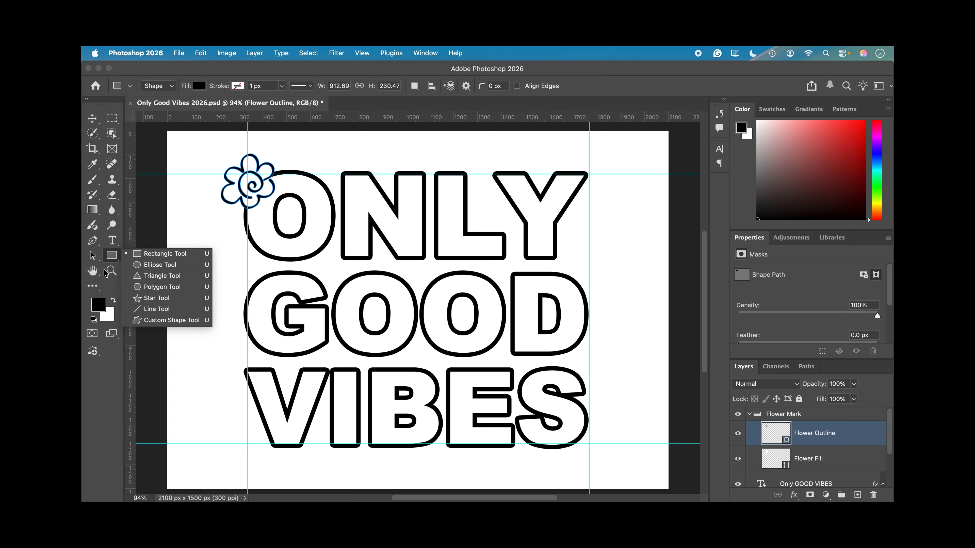
{"action": "left_click", "coordinate": [111, 258]}
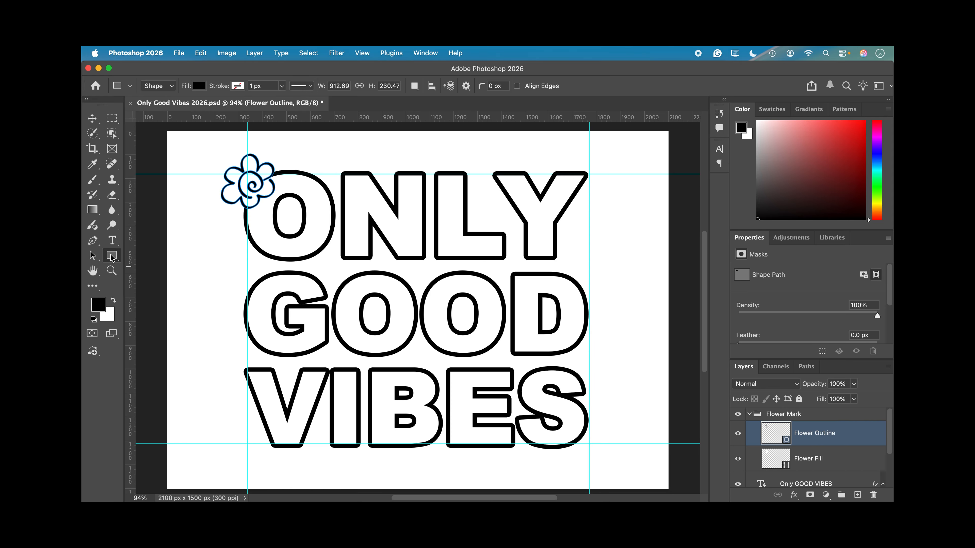
{"action": "left_click", "coordinate": [198, 86]}
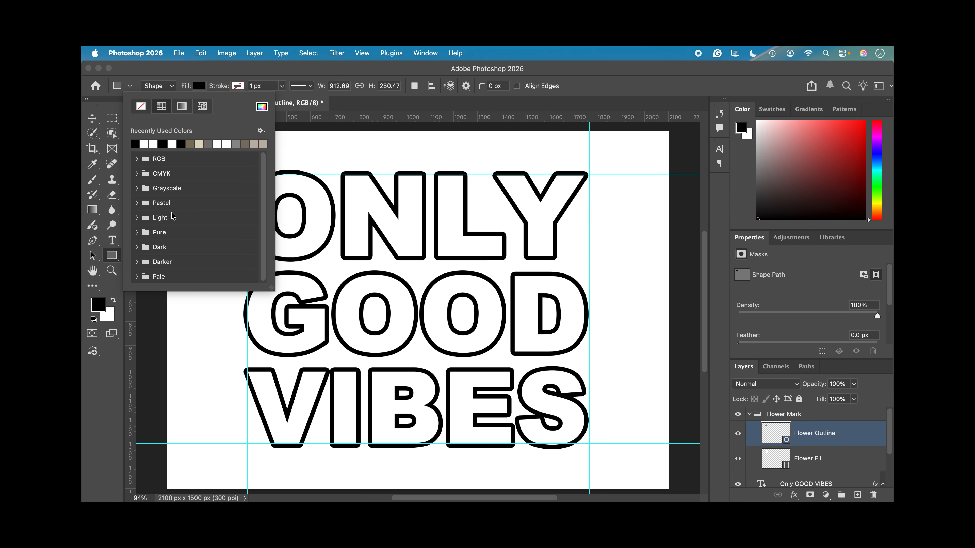
{"action": "left_click", "coordinate": [137, 204]}
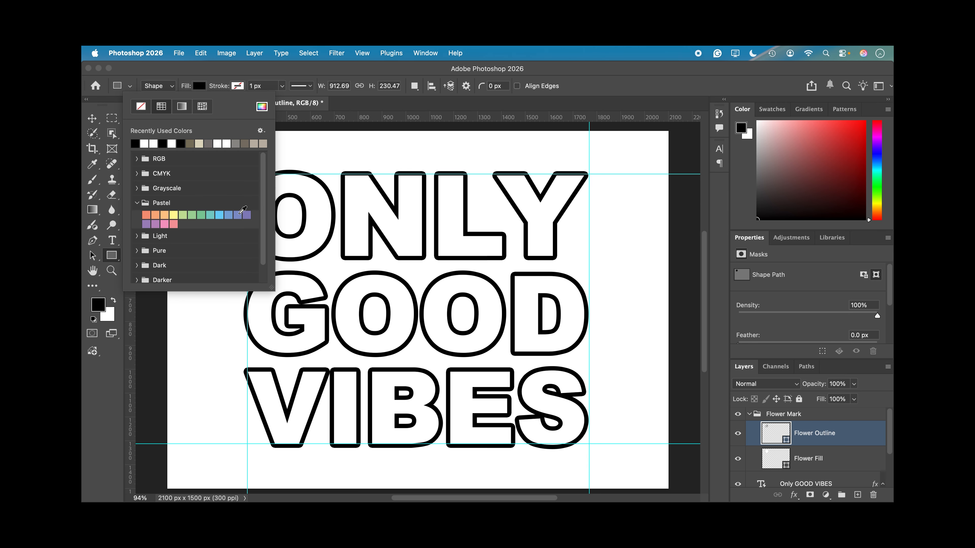
{"action": "left_click", "coordinate": [227, 214]}
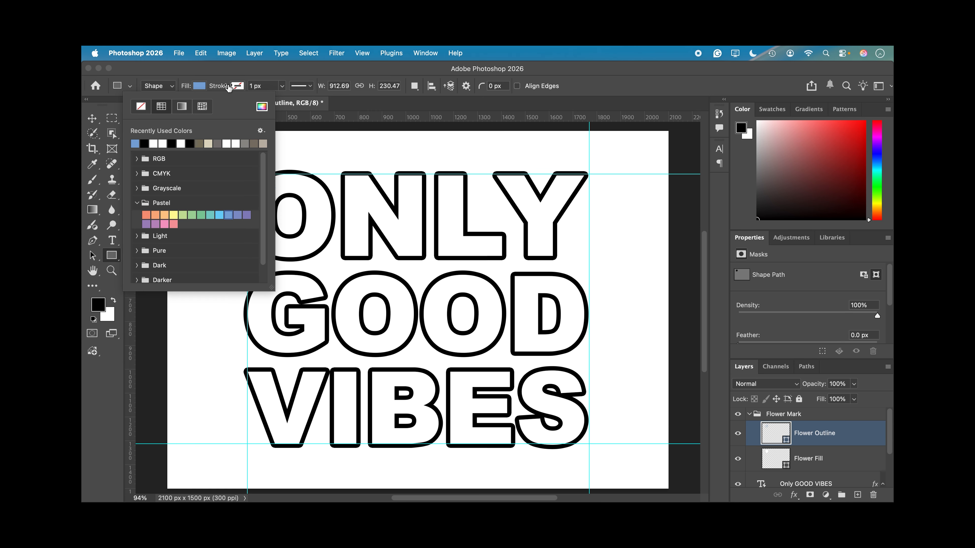
{"action": "left_click", "coordinate": [217, 74]}
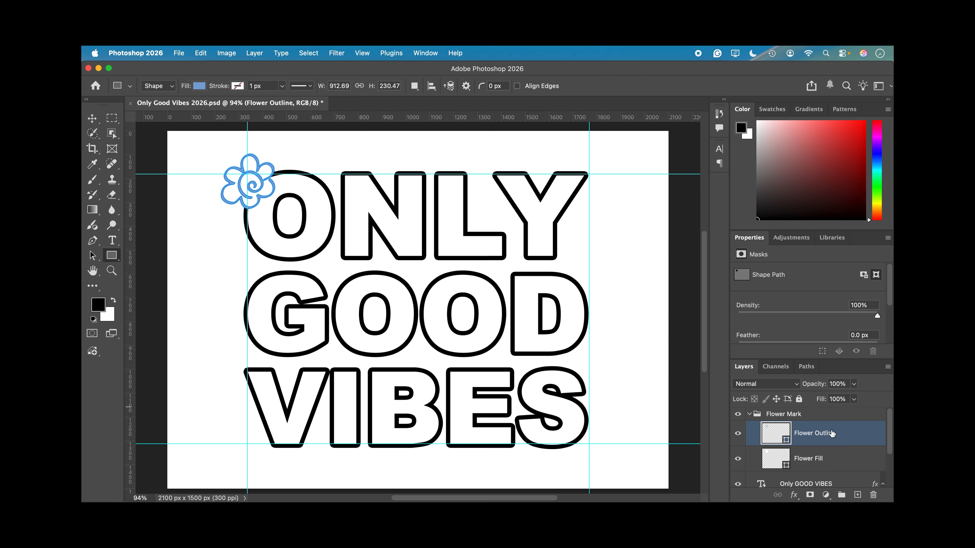
- Collapse the Flower Mark group and duplicate it
{"action": "left_click", "coordinate": [747, 417]}
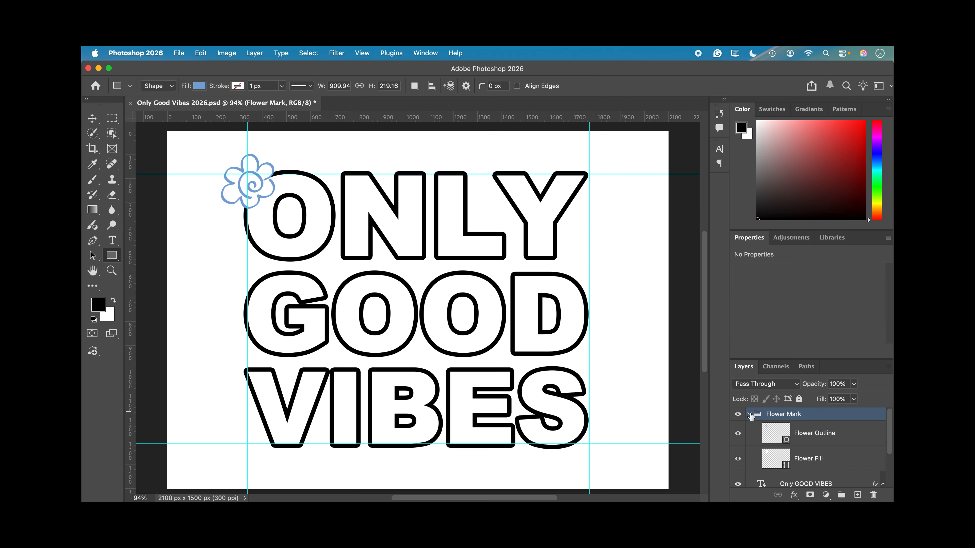
{"action": "left_click", "coordinate": [749, 415]}
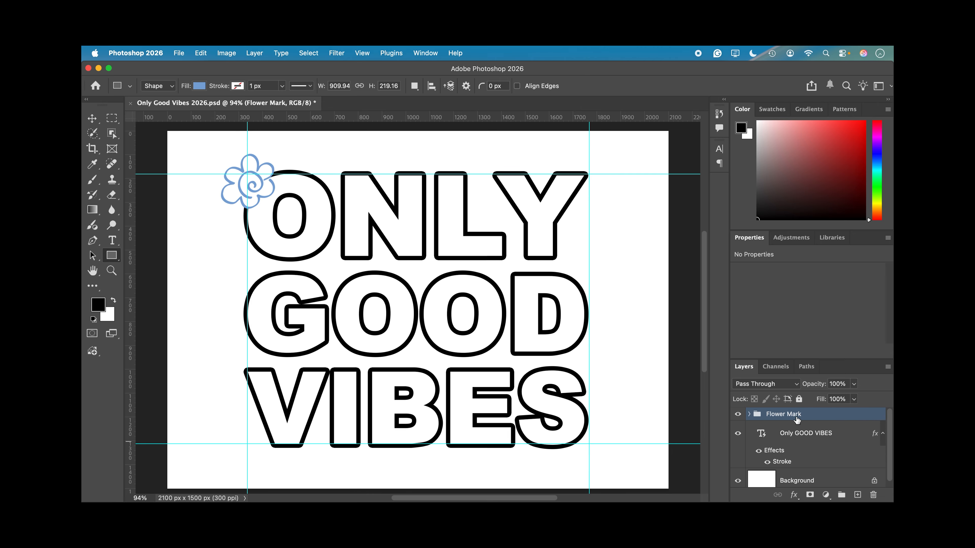
{"action": "left_click_drag", "start_coordinate": [783, 416], "coordinate": [857, 494]}
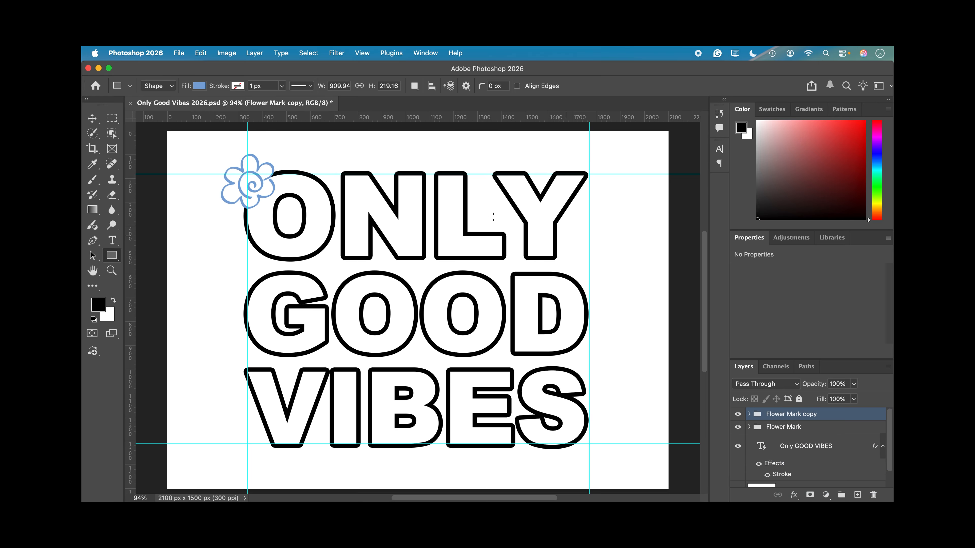
- Move the flower copy onto the right arm of the Y, enlarge it to about 140% and rotate it about 43°
{"action": "left_click", "coordinate": [92, 119]}
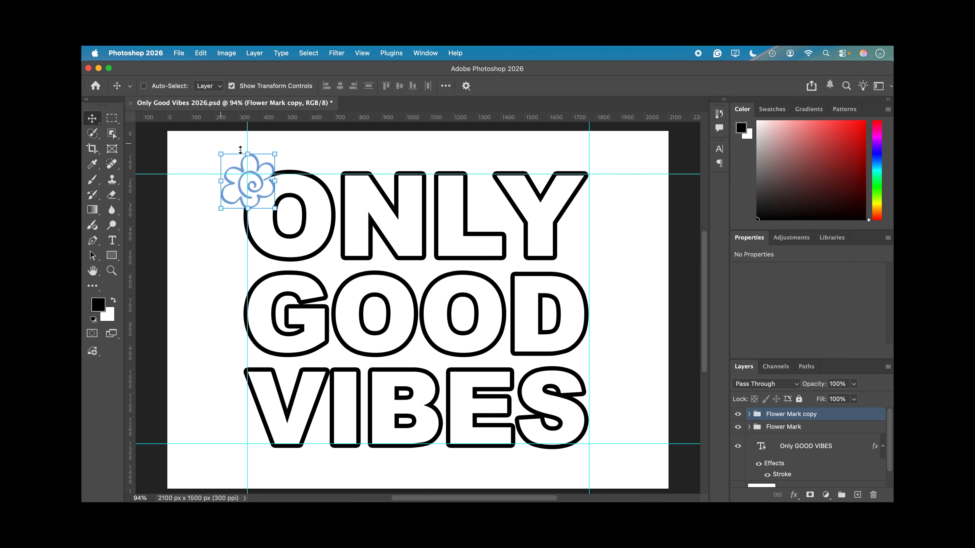
{"action": "left_click_drag", "start_coordinate": [253, 168], "coordinate": [636, 170]}
{"action": "left_click_drag", "start_coordinate": [590, 214], "coordinate": [607, 244]}
{"action": "left_click_drag", "start_coordinate": [604, 179], "coordinate": [611, 190]}
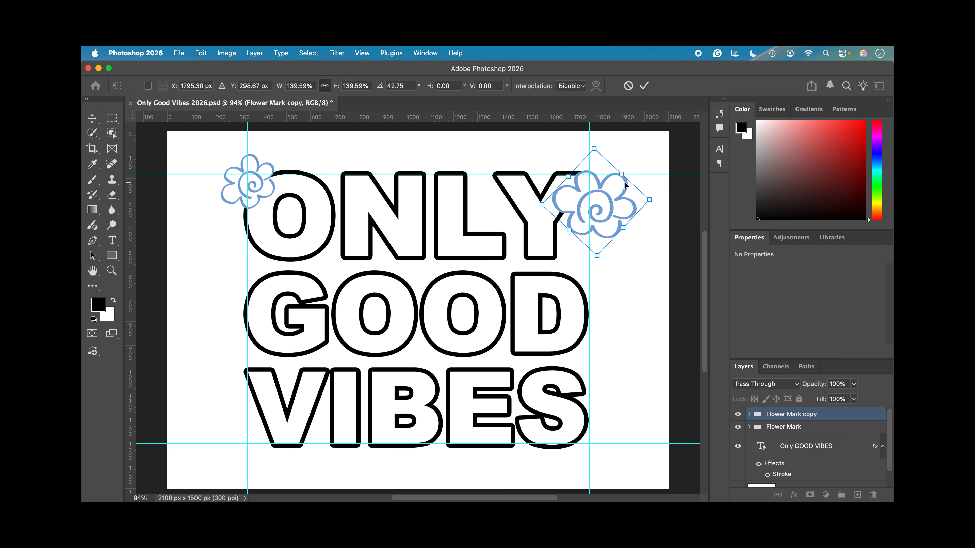
{"action": "left_click", "coordinate": [644, 86]}
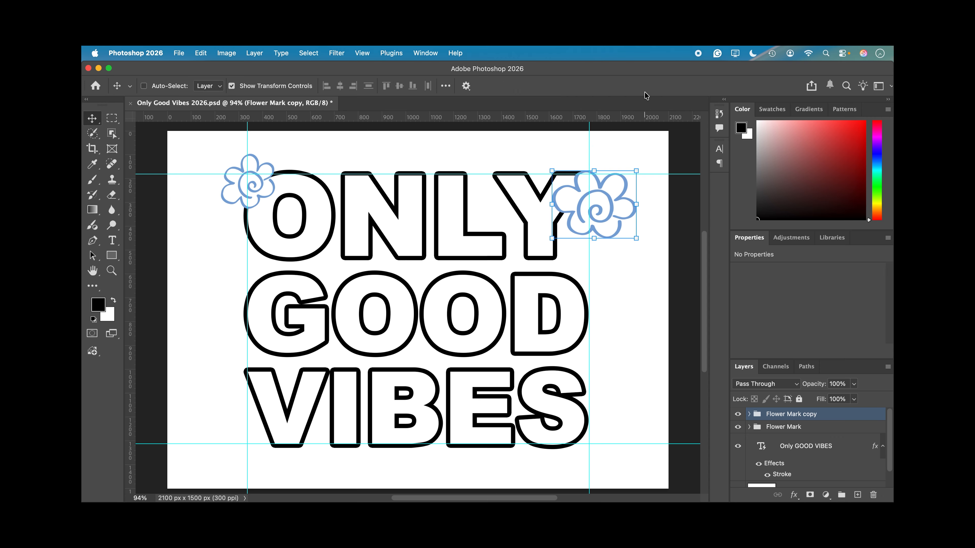
- Change the Flower Outline fill of the flower on the Y to a pink from the Pastel swatches and collapse its group
{"action": "left_click", "coordinate": [749, 414]}
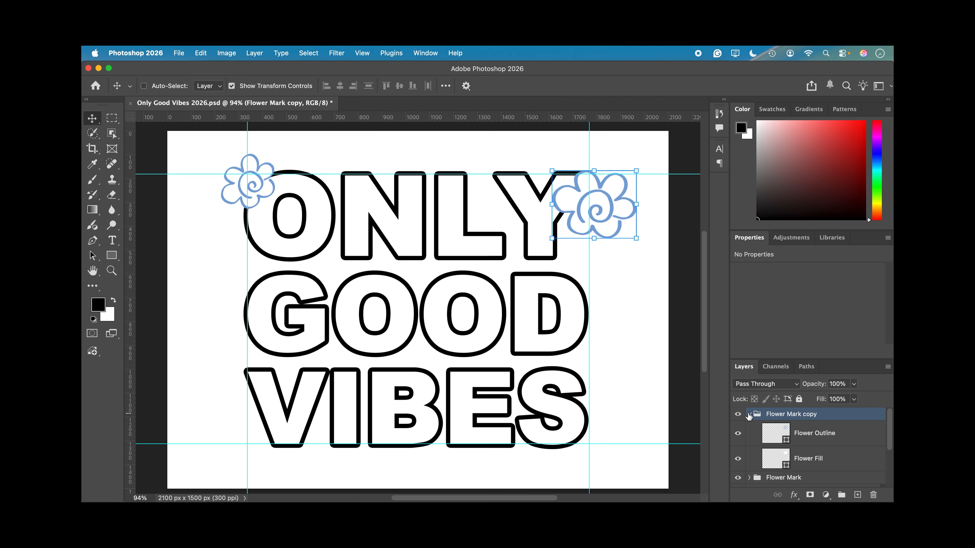
{"action": "left_click", "coordinate": [771, 436]}
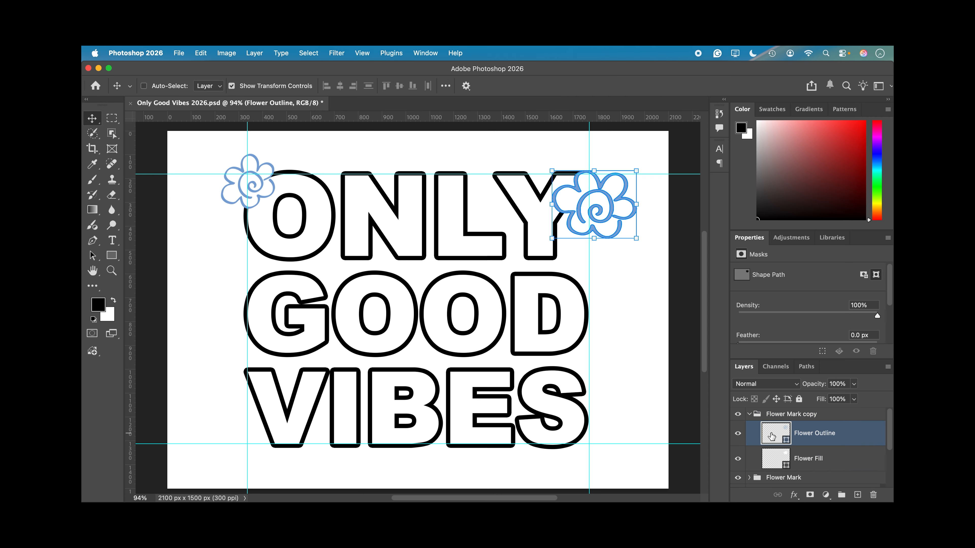
{"action": "left_click", "coordinate": [113, 256]}
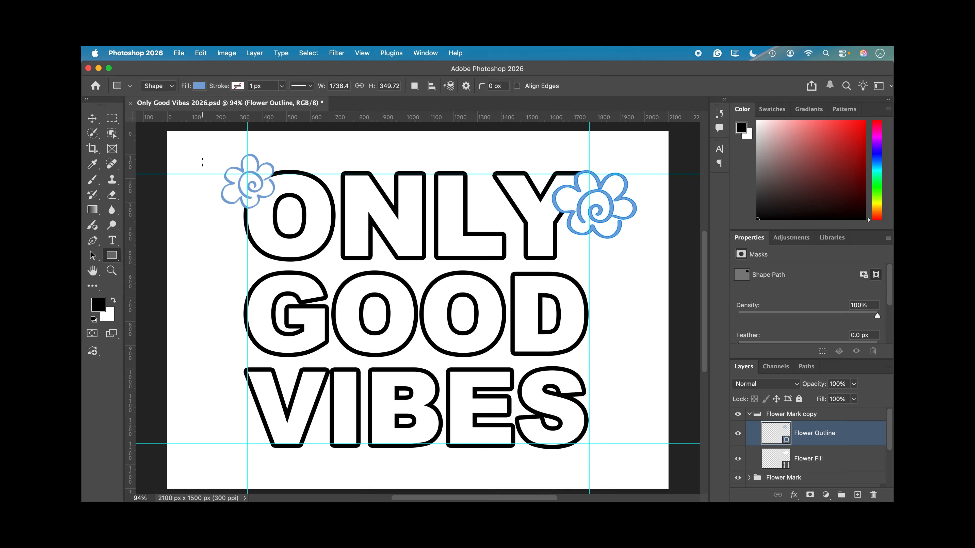
{"action": "left_click", "coordinate": [199, 86]}
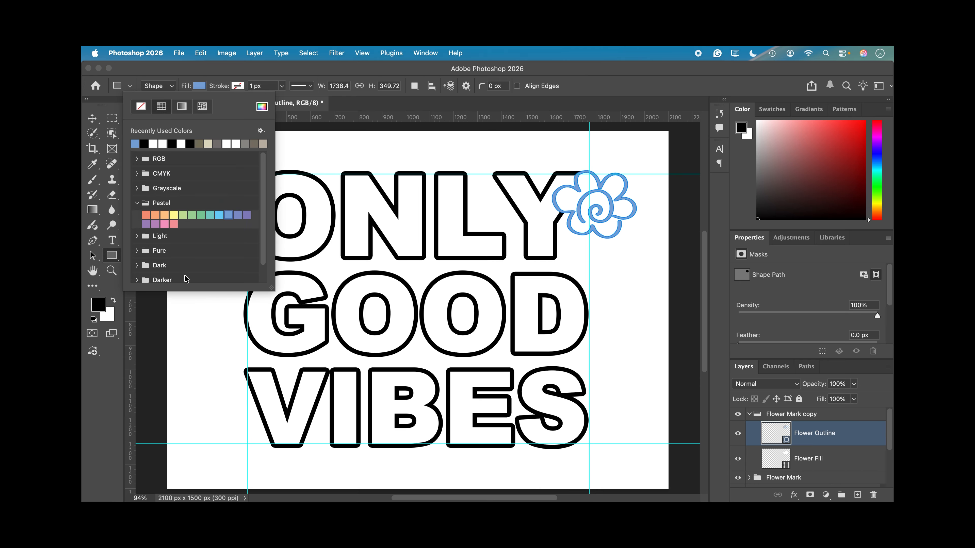
{"action": "left_click", "coordinate": [166, 223]}
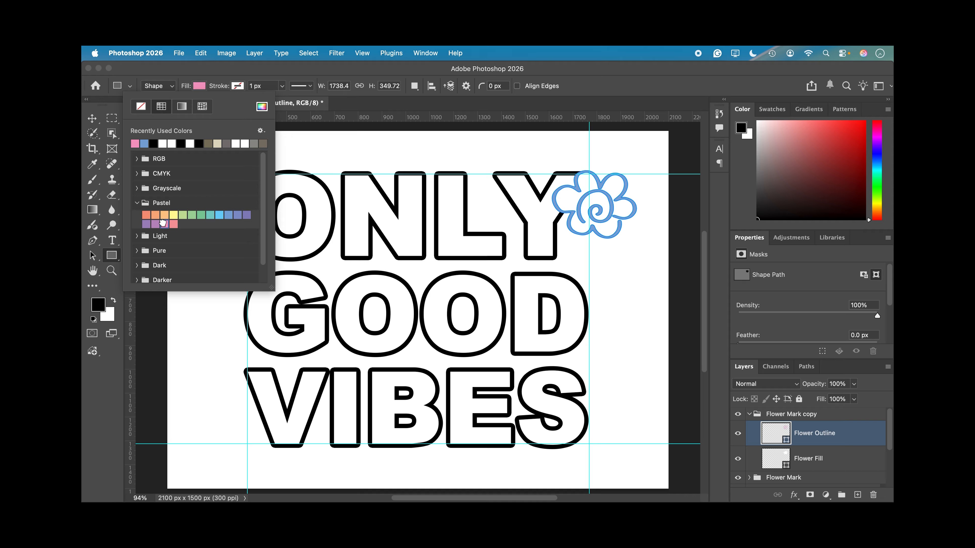
{"action": "left_click", "coordinate": [287, 73]}
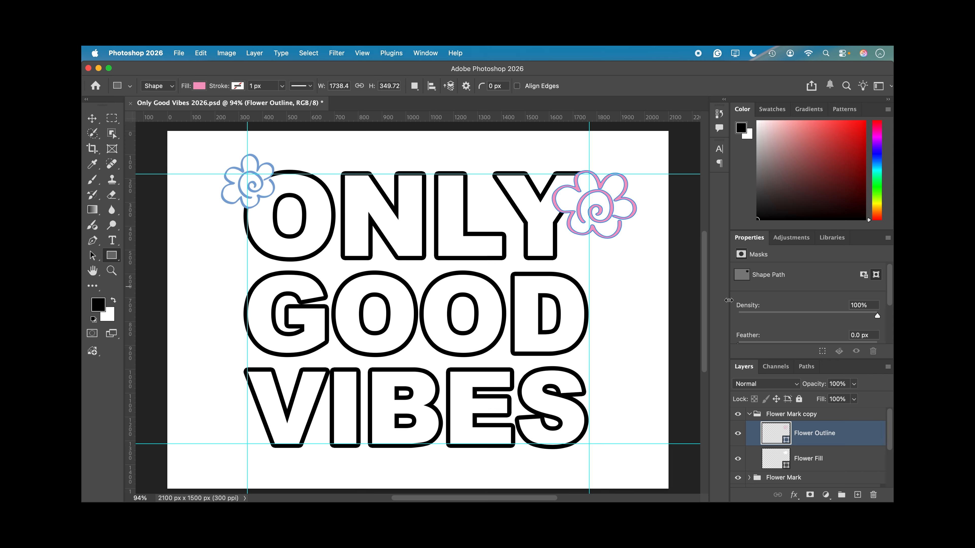
{"action": "left_click", "coordinate": [749, 414]}
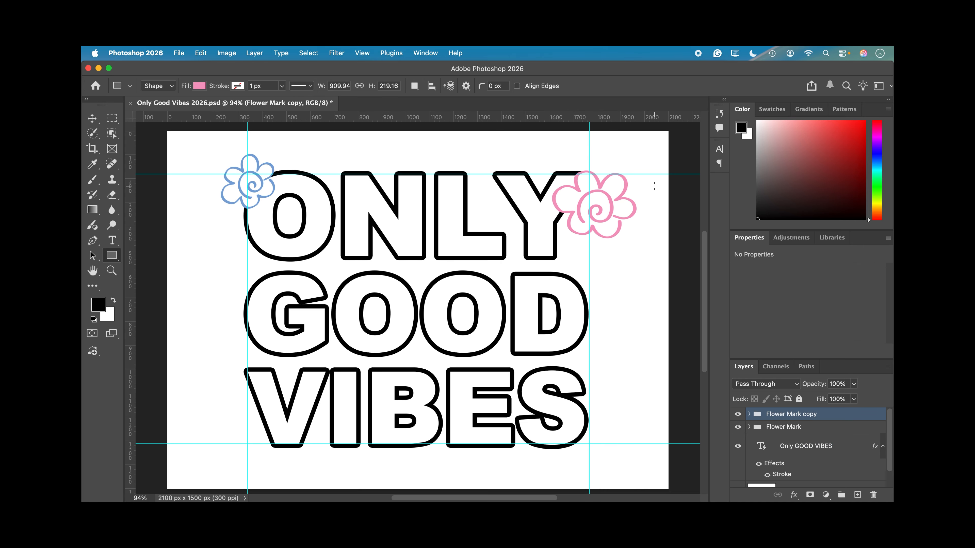
- Duplicate the pink flower and place the copy over the lower-right edge of the S in VIBES, scaled to about 74% and rotated about 40°
{"action": "left_click", "coordinate": [92, 118]}
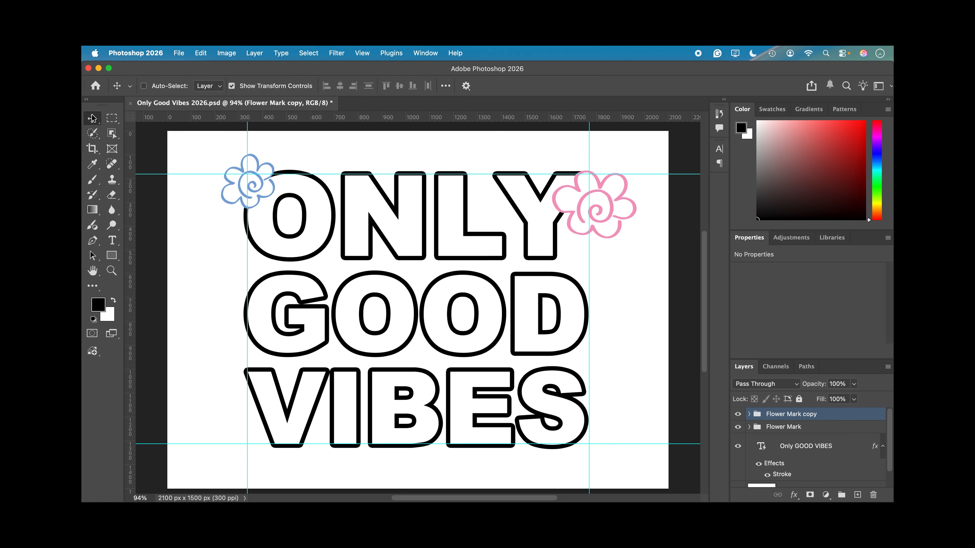
{"action": "left_click_drag", "start_coordinate": [820, 417], "coordinate": [858, 495]}
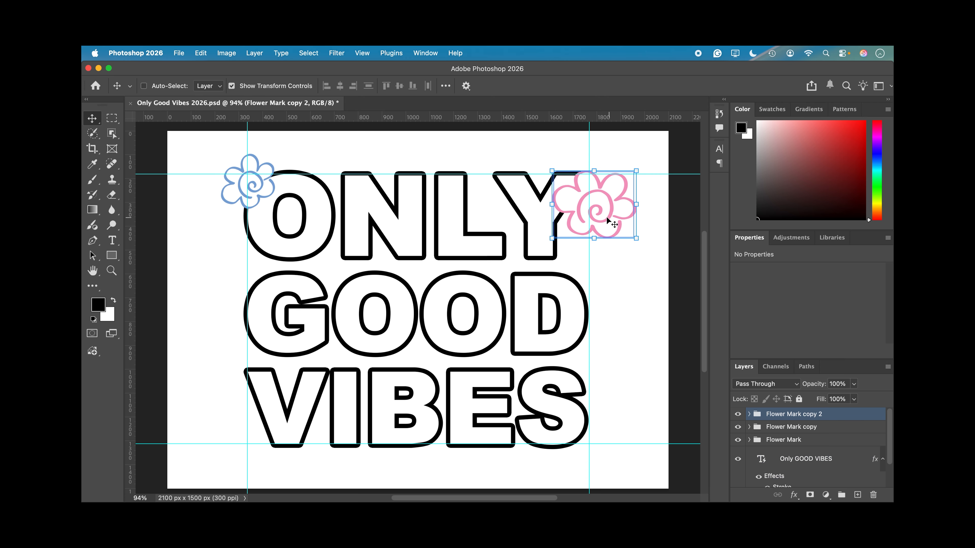
{"action": "left_click_drag", "start_coordinate": [608, 204], "coordinate": [598, 446]}
{"action": "left_click_drag", "start_coordinate": [627, 478], "coordinate": [607, 461]}
{"action": "left_click_drag", "start_coordinate": [613, 405], "coordinate": [594, 450]}
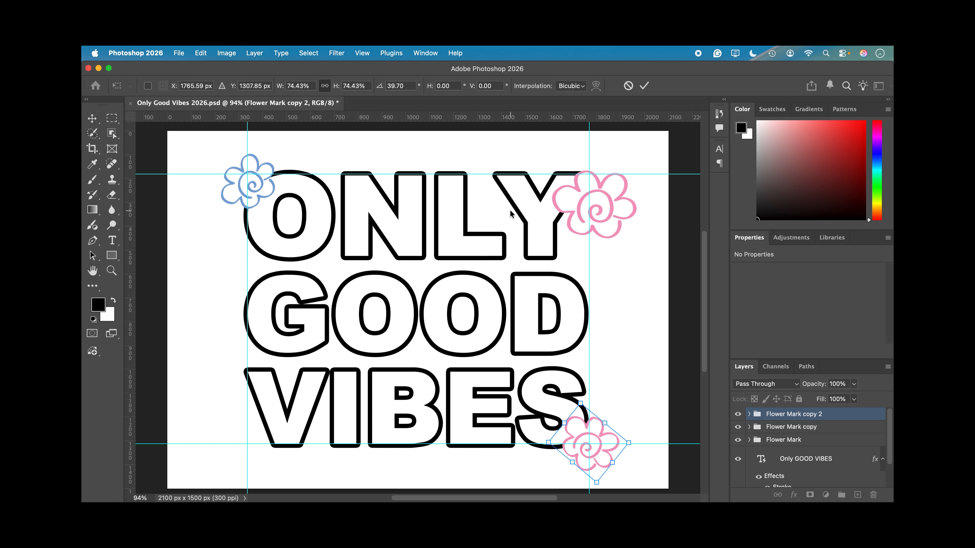
{"action": "key", "text": "Return"}
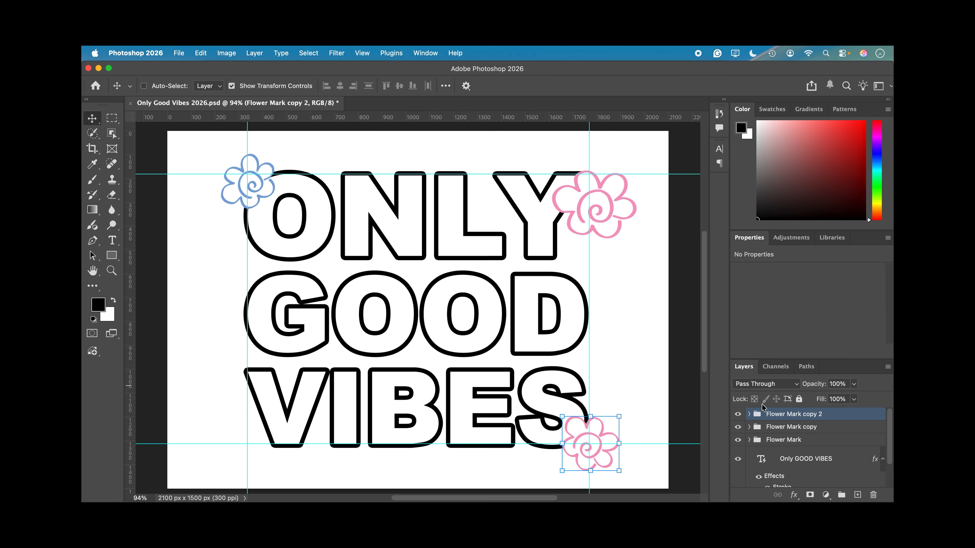
- Change the Flower Outline fill of the flower on the S to a green from the Pastel swatches and collapse its group
{"action": "left_click", "coordinate": [749, 413]}
{"action": "left_click", "coordinate": [798, 434]}
{"action": "left_click", "coordinate": [775, 437]}
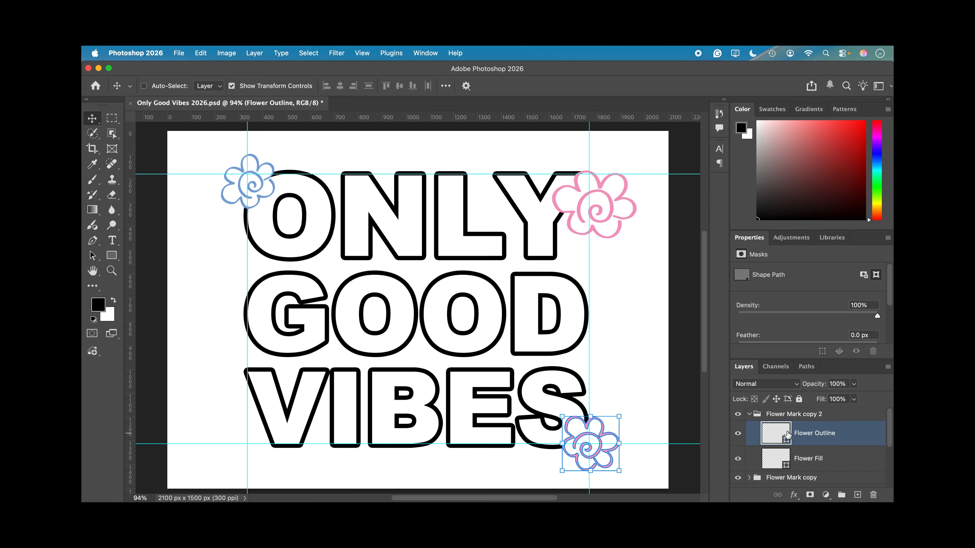
{"action": "left_click", "coordinate": [111, 255]}
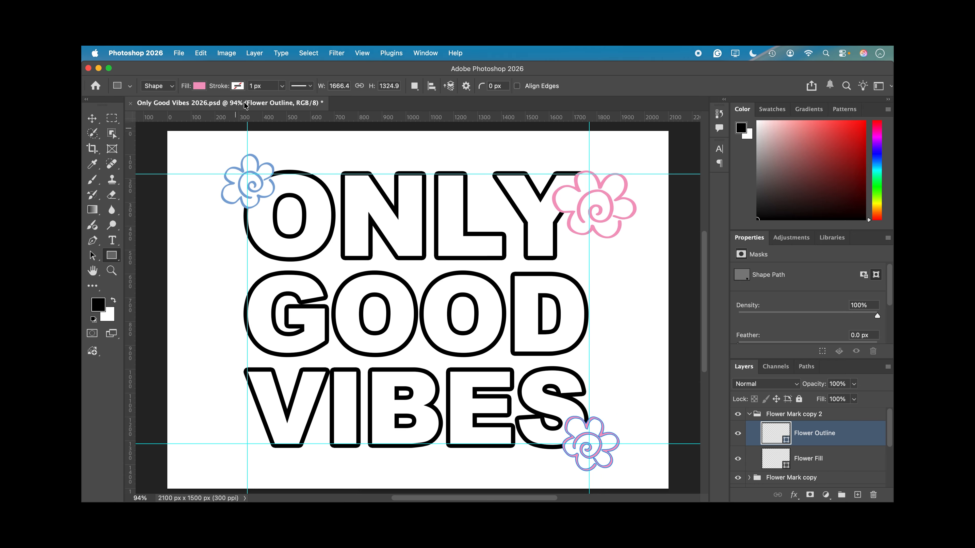
{"action": "left_click", "coordinate": [199, 86]}
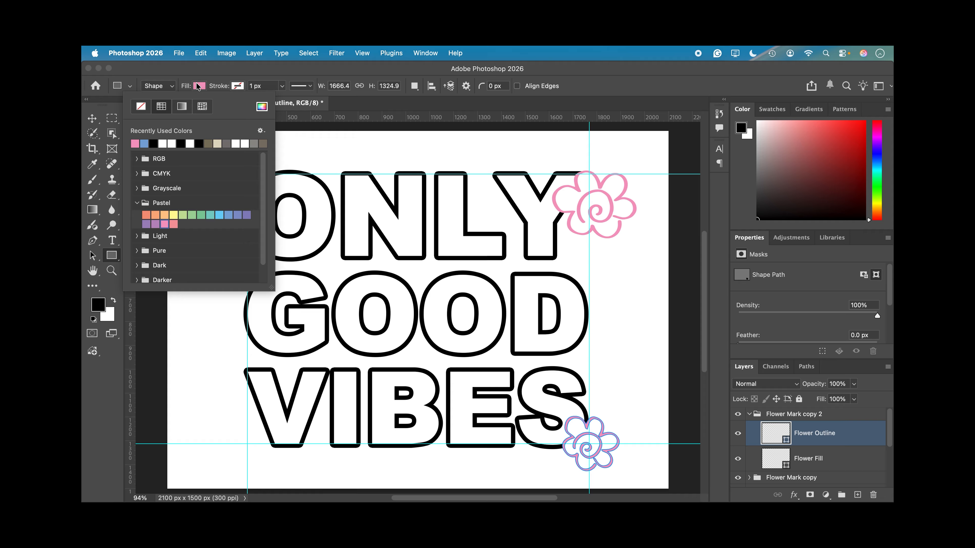
{"action": "left_click", "coordinate": [192, 214]}
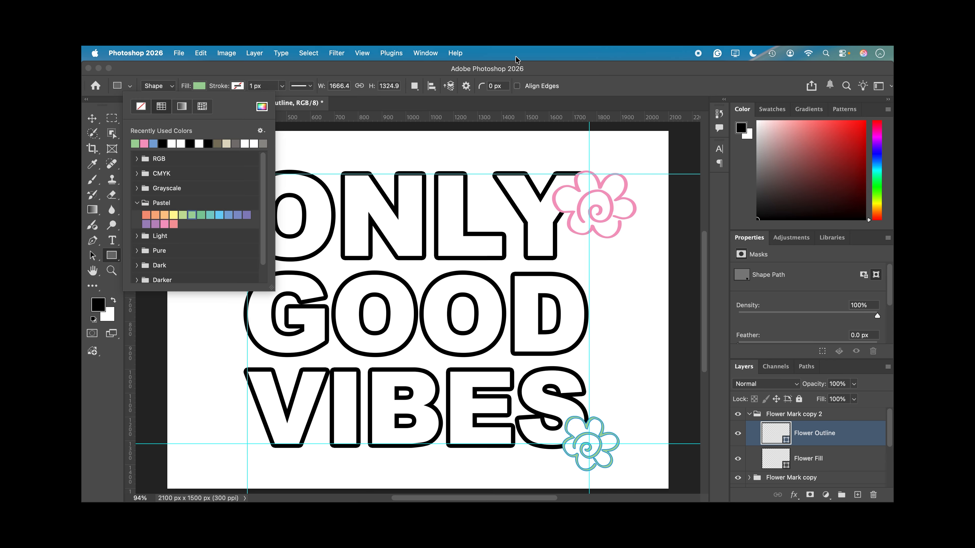
{"action": "left_click", "coordinate": [749, 414]}
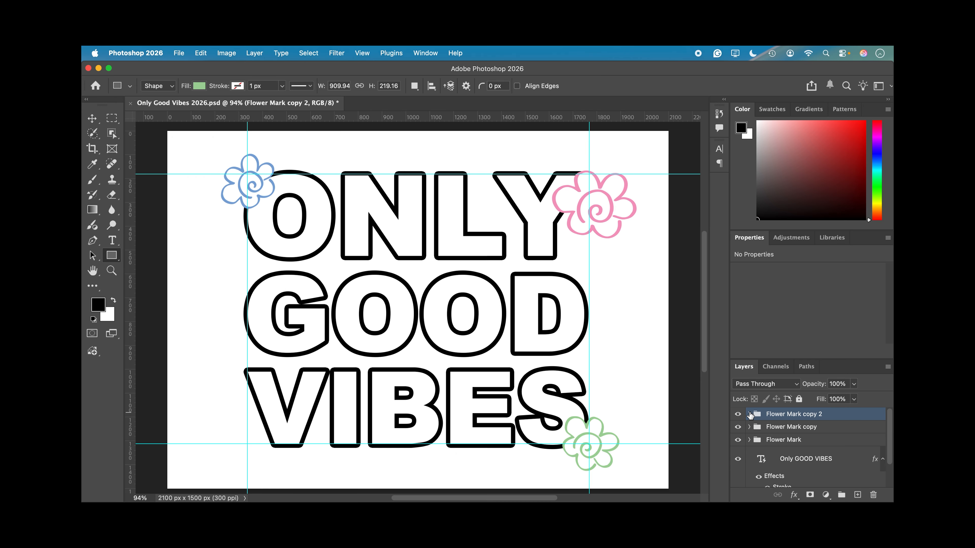
- Duplicate the green flower group and move the copy over the left side of the V in VIBES
{"action": "key", "text": "super+j"}
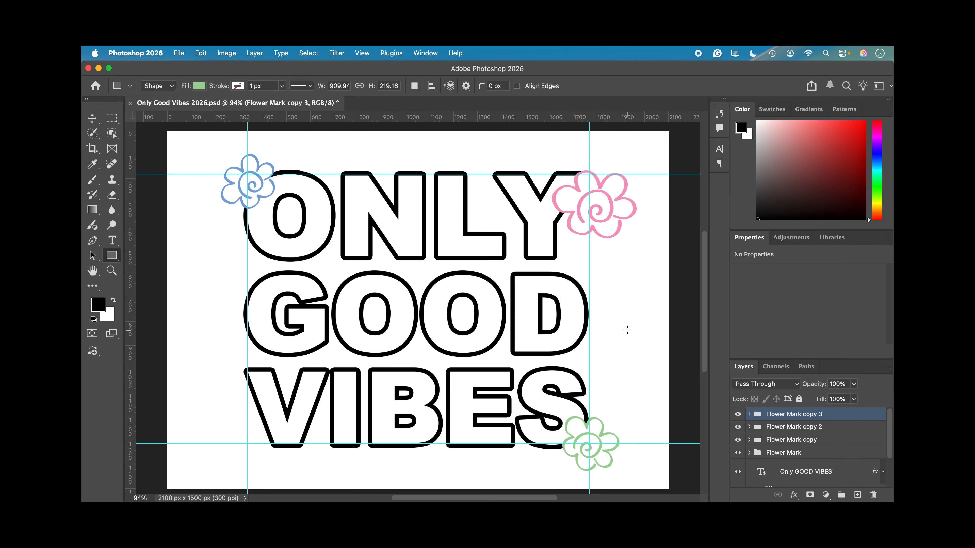
{"action": "left_click", "coordinate": [92, 118]}
{"action": "left_click_drag", "start_coordinate": [601, 446], "coordinate": [234, 415]}
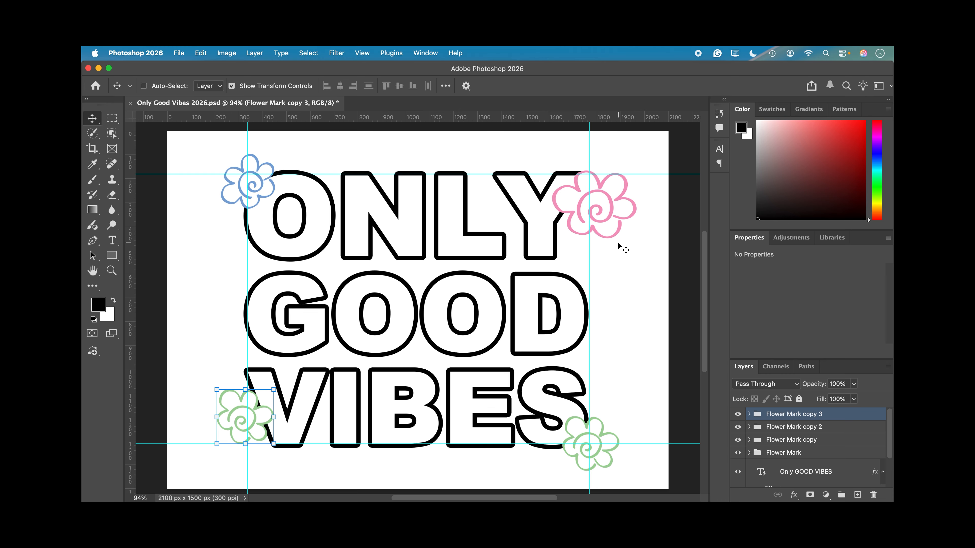
- Change the Flower Outline fill of the flower on the V to an orange from the Pastel swatches and collapse its group
{"action": "left_click", "coordinate": [828, 476], "text": "super"}
{"action": "left_click", "coordinate": [743, 418]}
{"action": "left_click", "coordinate": [748, 414]}
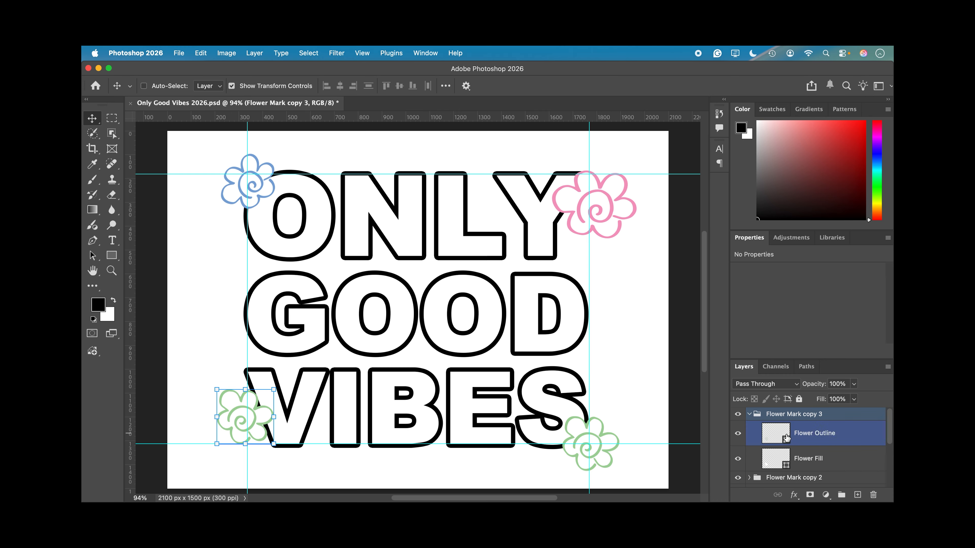
{"action": "left_click", "coordinate": [769, 427]}
{"action": "left_click", "coordinate": [112, 255]}
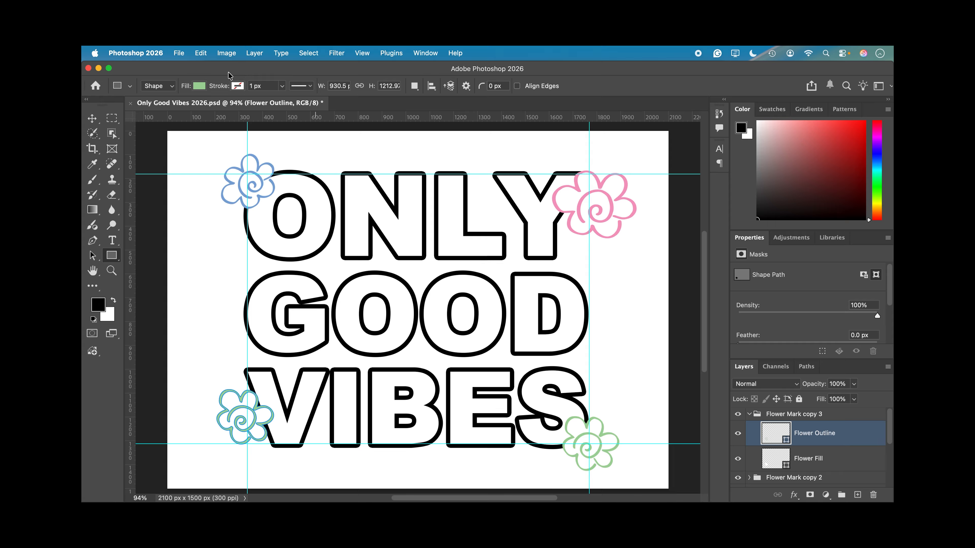
{"action": "left_click", "coordinate": [198, 87]}
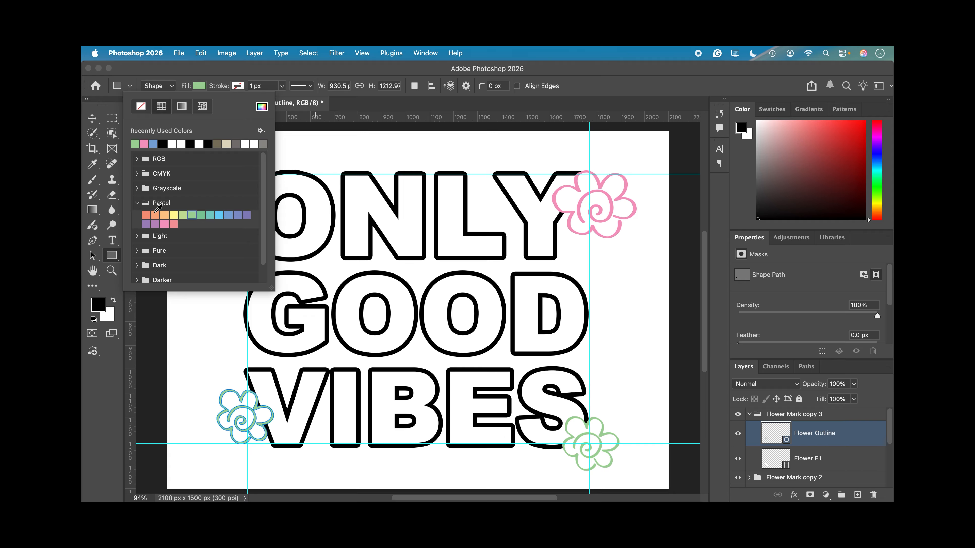
{"action": "left_click", "coordinate": [156, 214]}
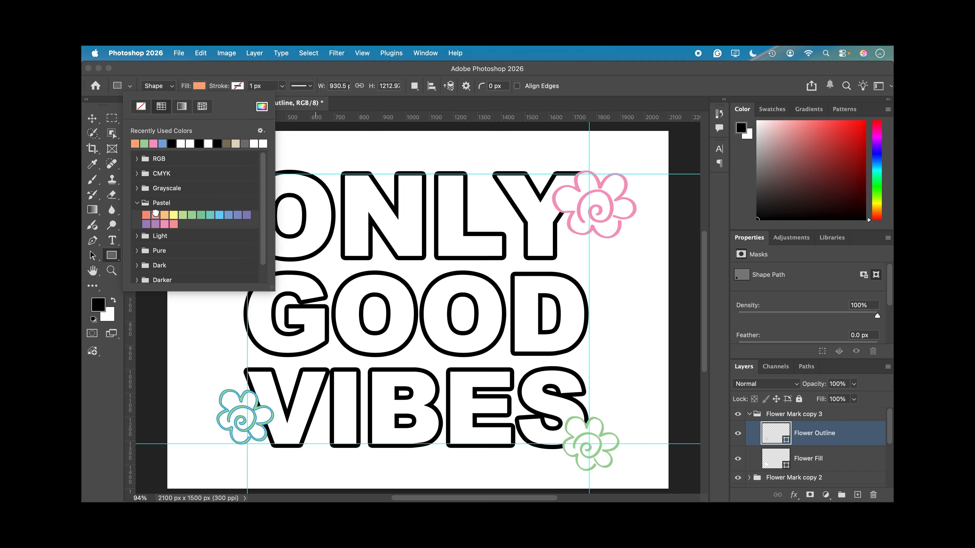
{"action": "left_click", "coordinate": [285, 69]}
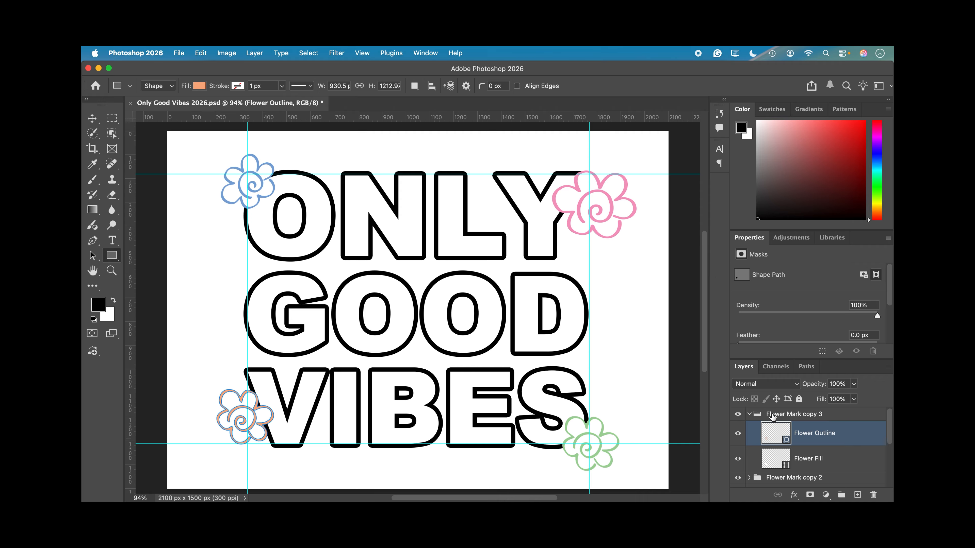
{"action": "left_click", "coordinate": [749, 414]}
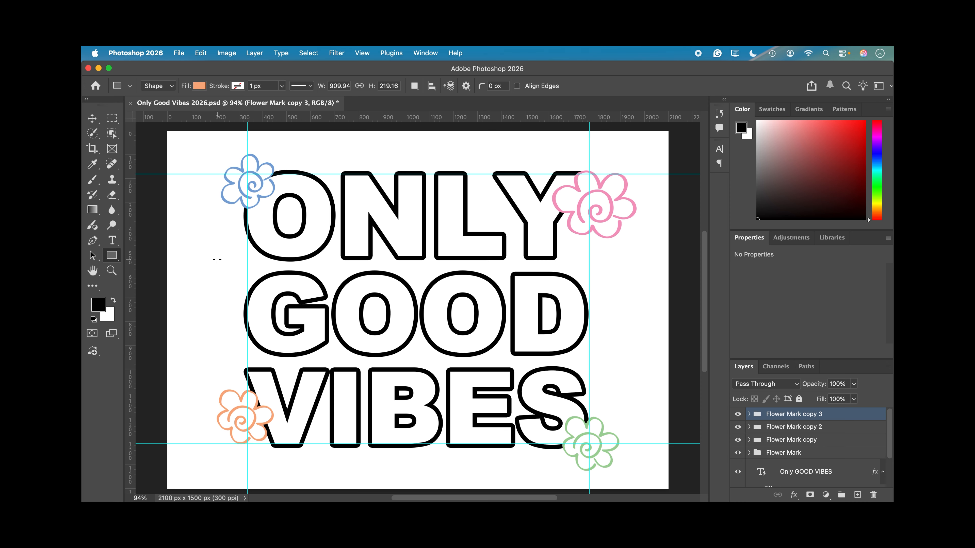
- Draw a rectangle about 1680 × 458 px across GOOD with a light blue Pastel fill and place its layer beneath the text layer
{"action": "left_click_drag", "start_coordinate": [216, 260], "coordinate": [617, 368]}
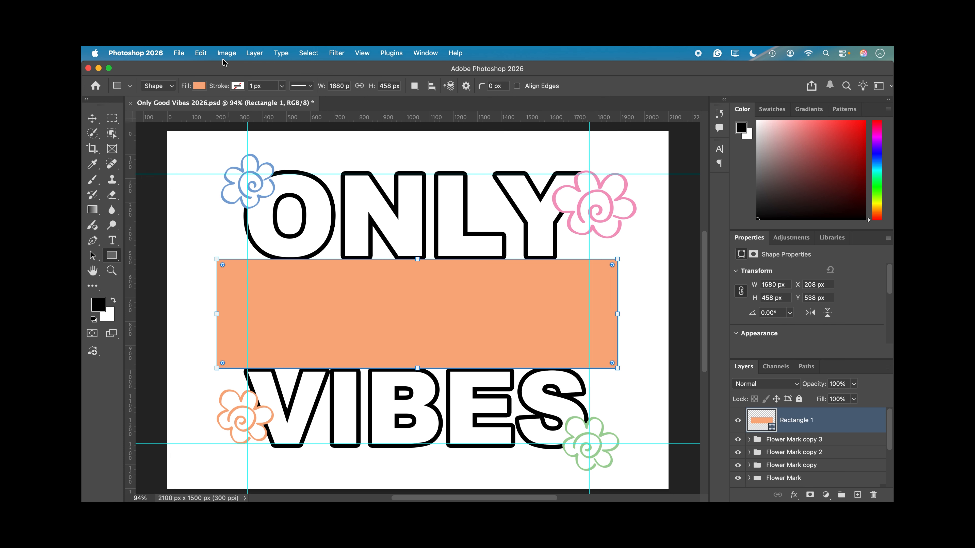
{"action": "left_click", "coordinate": [200, 87]}
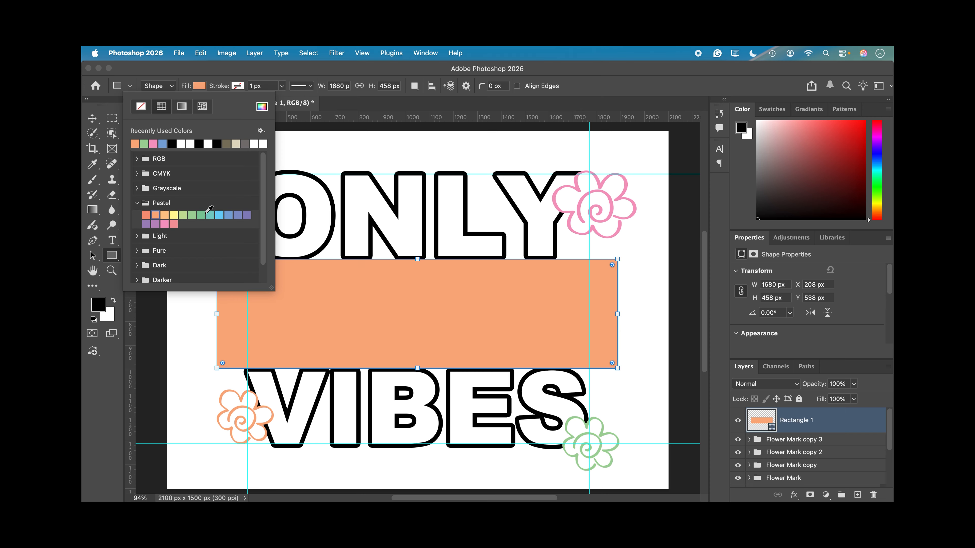
{"action": "left_click", "coordinate": [220, 214]}
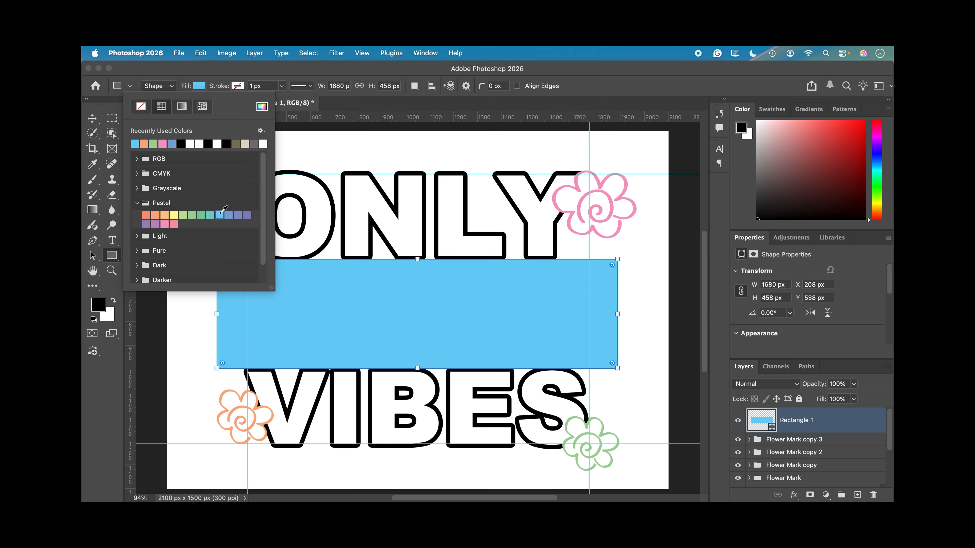
{"action": "left_click", "coordinate": [250, 75]}
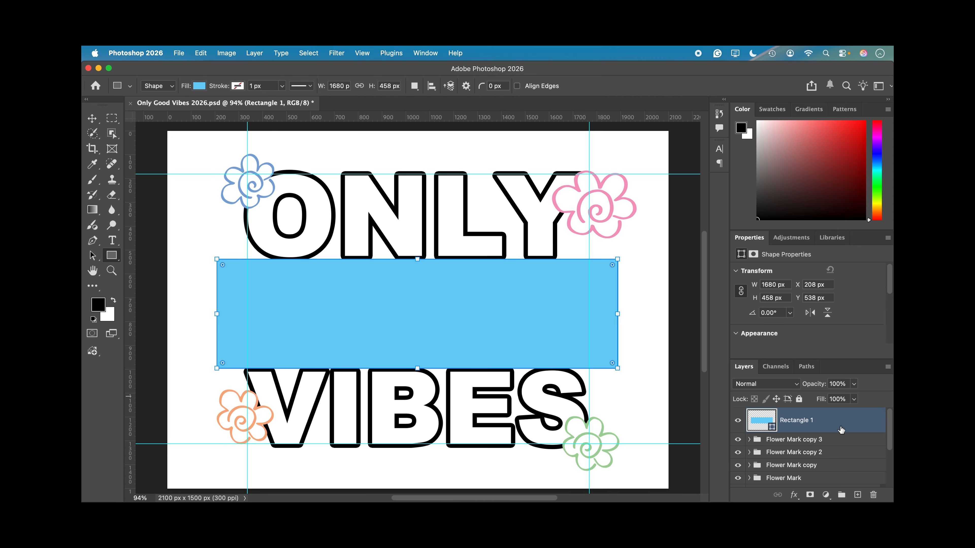
{"action": "left_click_drag", "start_coordinate": [856, 426], "coordinate": [814, 473]}
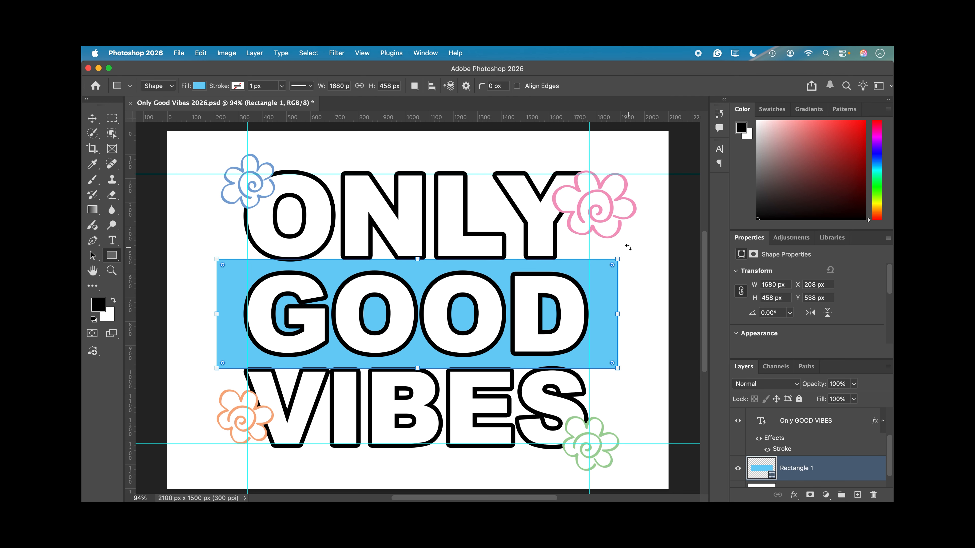
- Rotate the blue rectangle to about -11° and increase its height to about 582 px behind the lettering
{"action": "left_click_drag", "start_coordinate": [627, 247], "coordinate": [599, 190]}
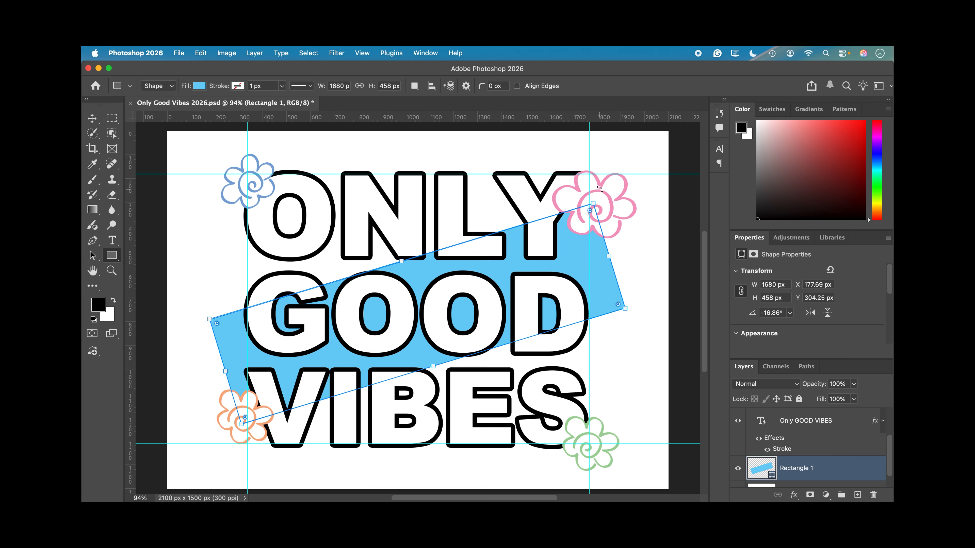
{"action": "left_click_drag", "start_coordinate": [401, 261], "coordinate": [391, 230]}
{"action": "left_click_drag", "start_coordinate": [432, 366], "coordinate": [450, 390]}
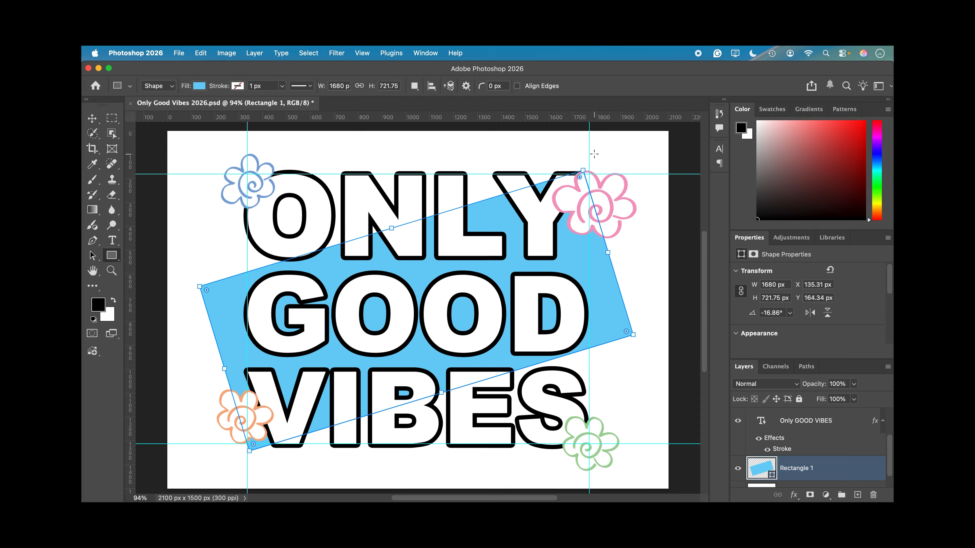
{"action": "left_click_drag", "start_coordinate": [587, 169], "coordinate": [622, 202]}
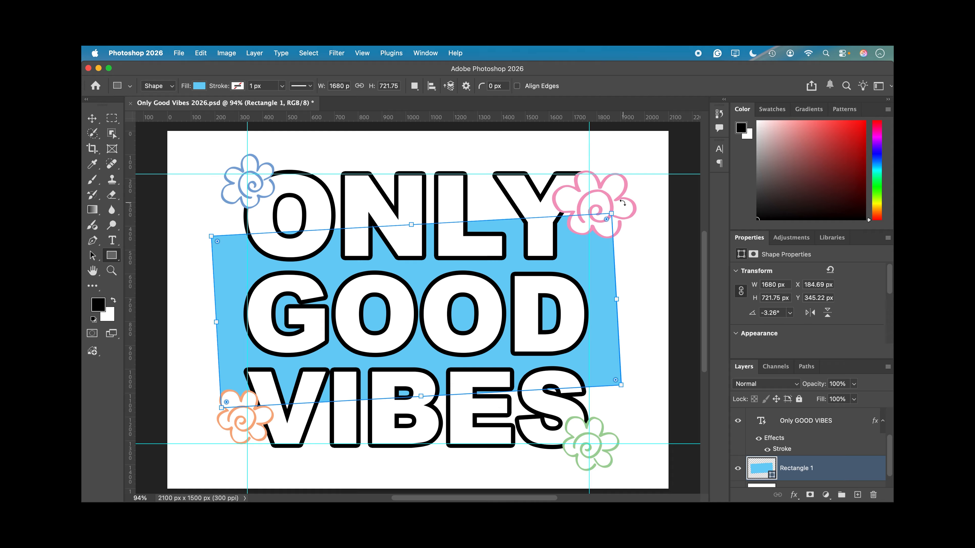
{"action": "left_click_drag", "start_coordinate": [411, 224], "coordinate": [412, 250]}
{"action": "left_click_drag", "start_coordinate": [420, 395], "coordinate": [419, 380]}
{"action": "left_click_drag", "start_coordinate": [412, 250], "coordinate": [412, 242]}
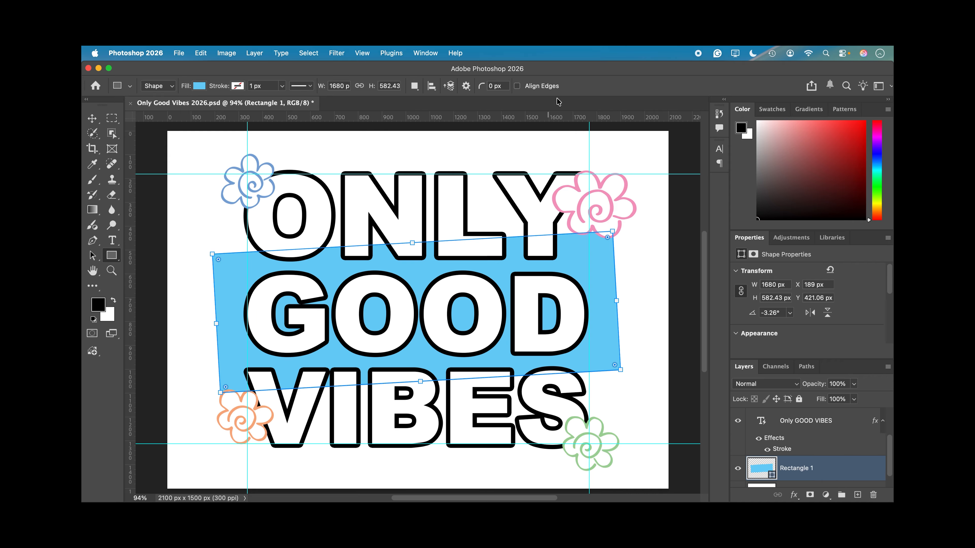
{"action": "left_click_drag", "start_coordinate": [625, 227], "coordinate": [604, 201]}
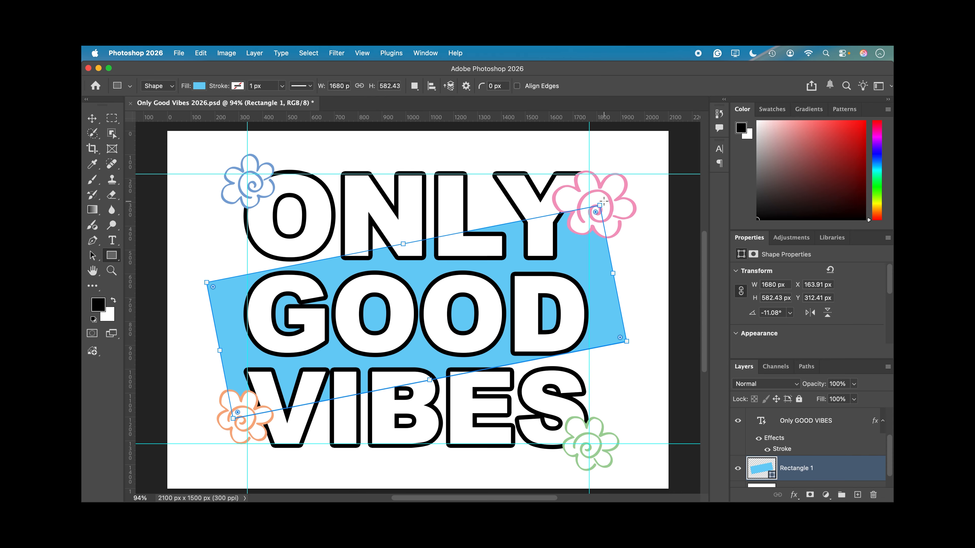
{"action": "key", "text": "super+0"}
{"action": "scroll", "coordinate": [883, 434], "scroll_direction": "up", "scroll_amount": 3}
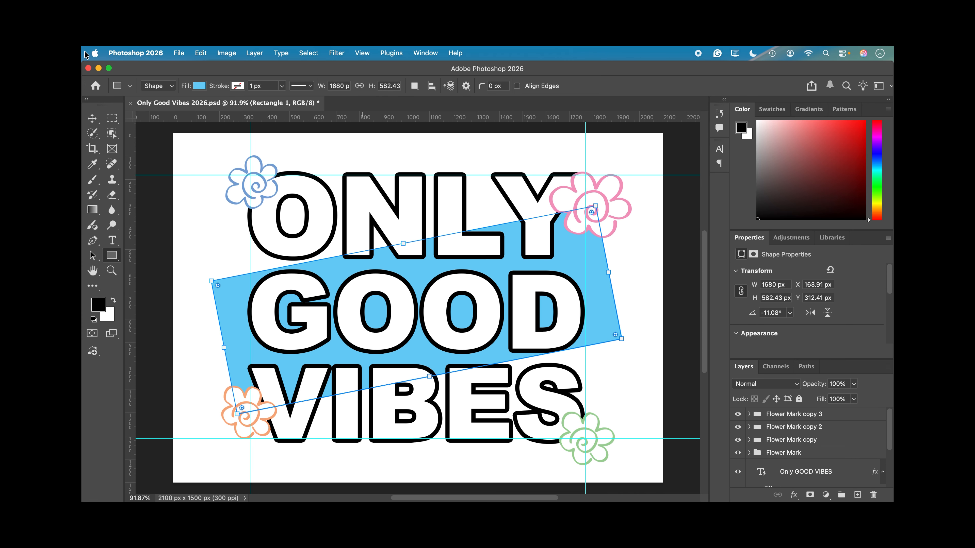
{"action": "left_click", "coordinate": [92, 118]}
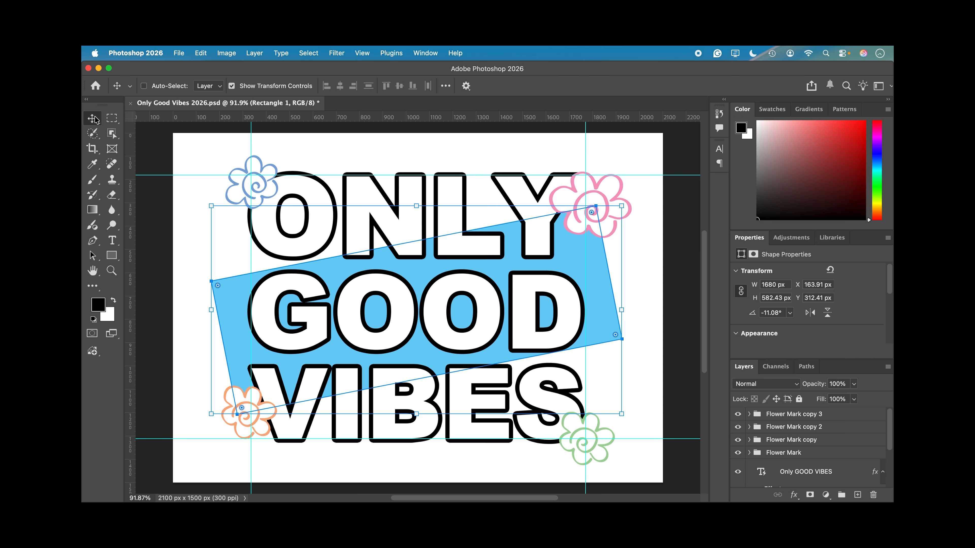